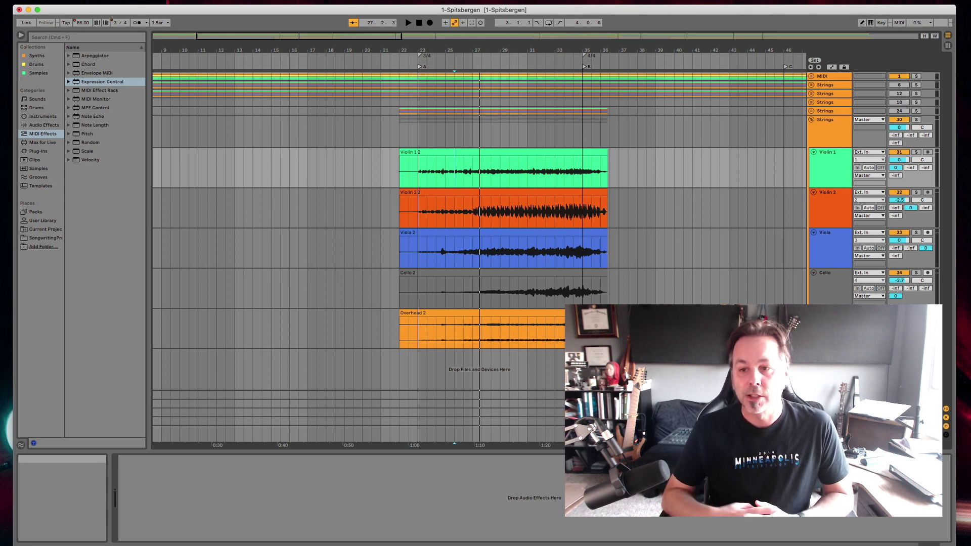
click(812, 120)
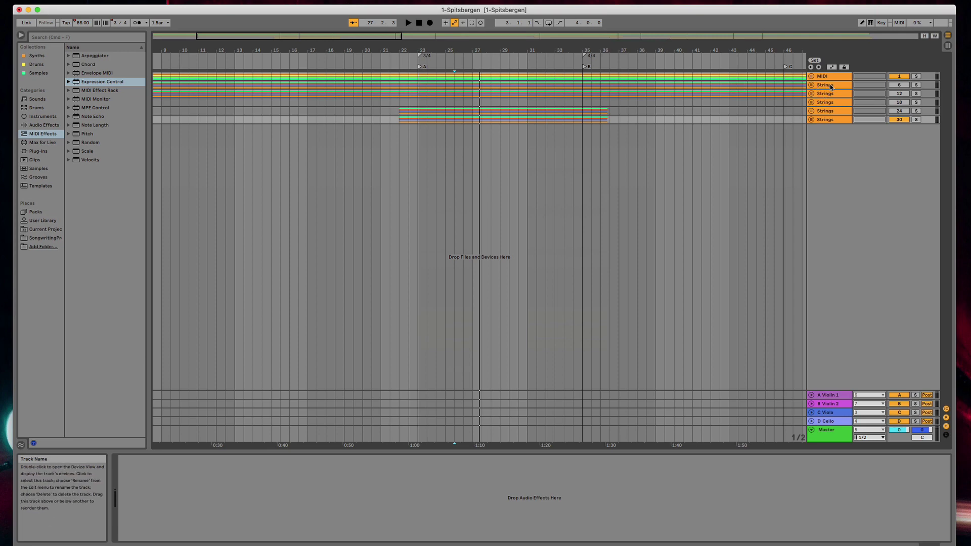
click(811, 85)
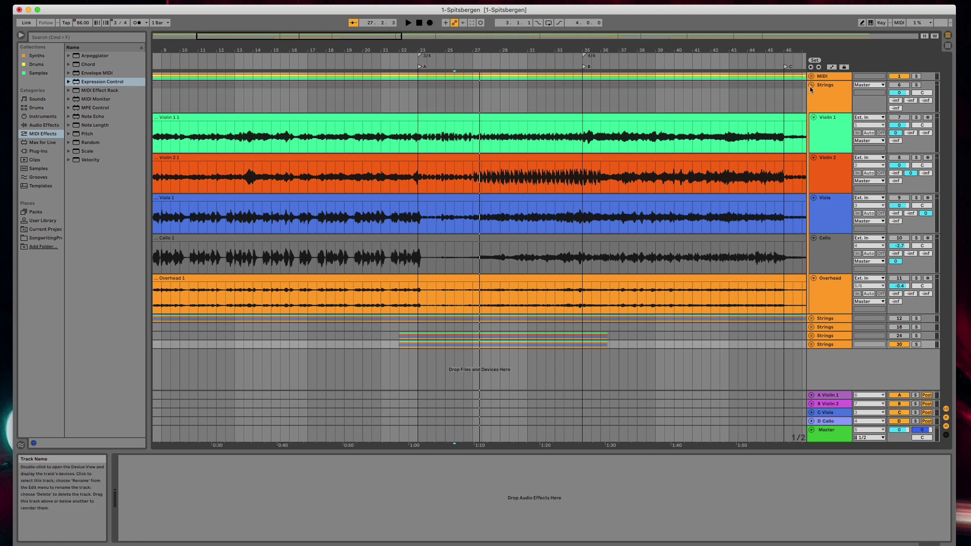
click(811, 85)
click(825, 87)
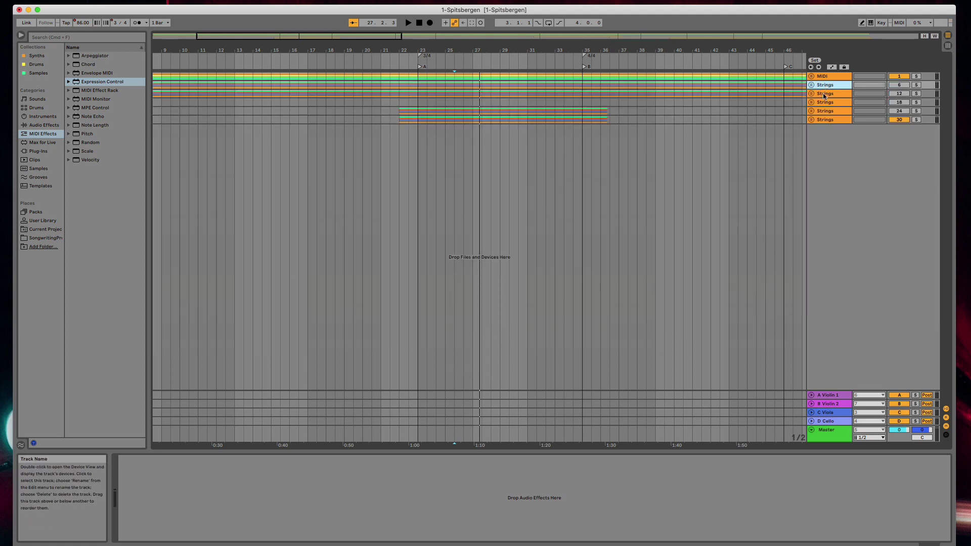
click(824, 95)
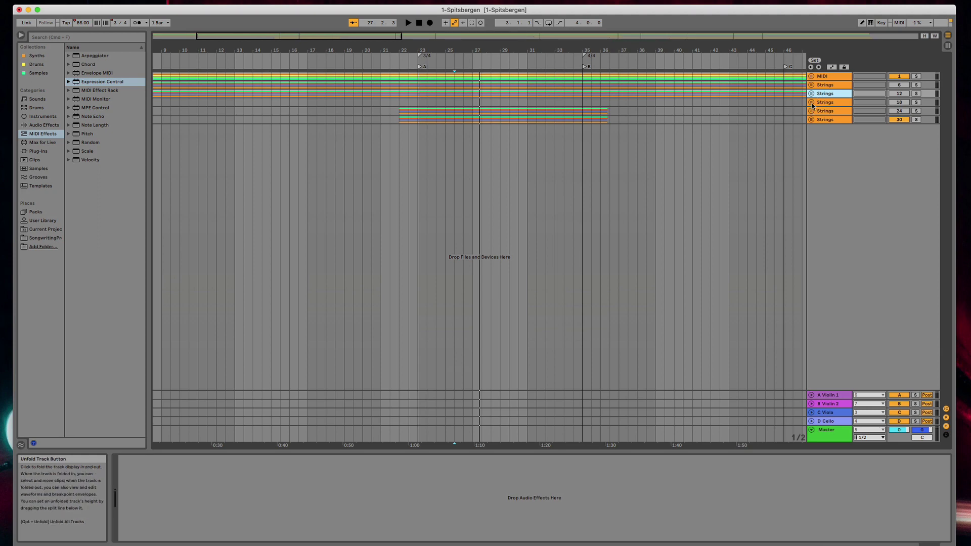
click(812, 119)
click(812, 120)
click(813, 122)
click(812, 121)
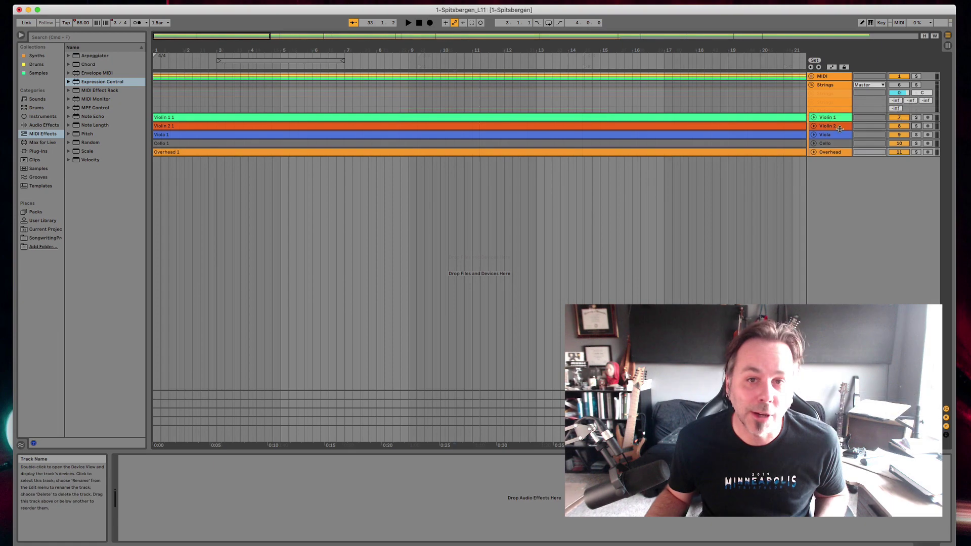
Show the Violin 1 track's take lanes, revealing the Violin 1.2 and 1.3 recordings.
click(834, 118)
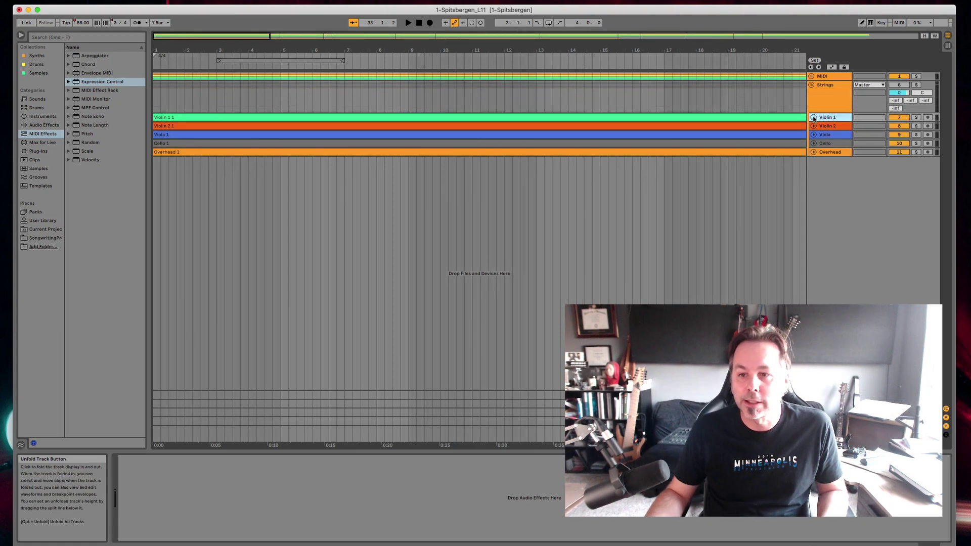
key(super+alt+u)
scroll(547, 235, right, 10)
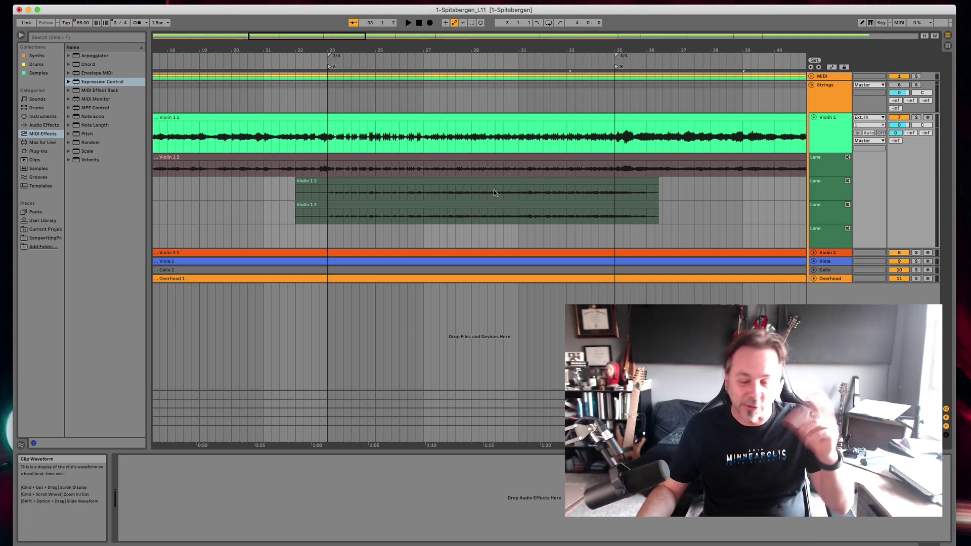
click(375, 137)
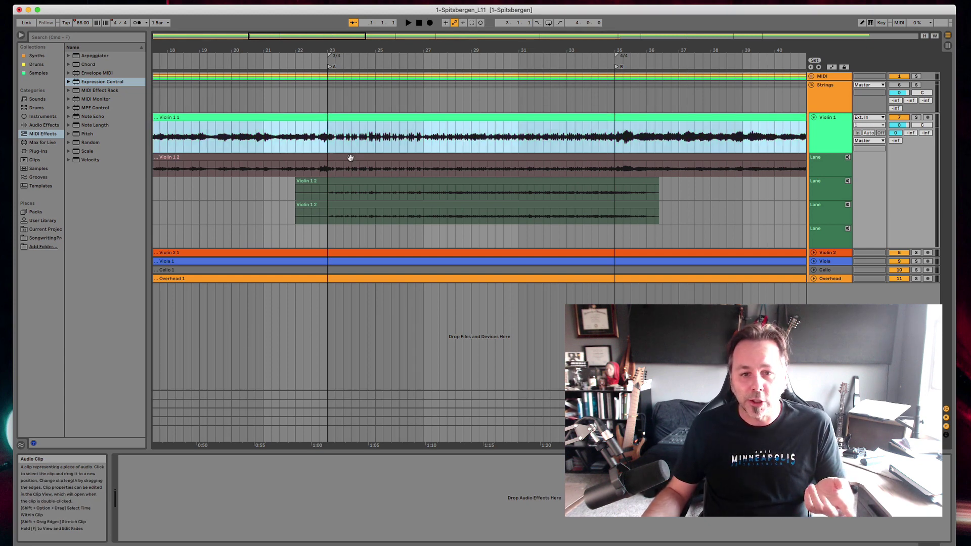
click(349, 167)
click(351, 184)
click(350, 204)
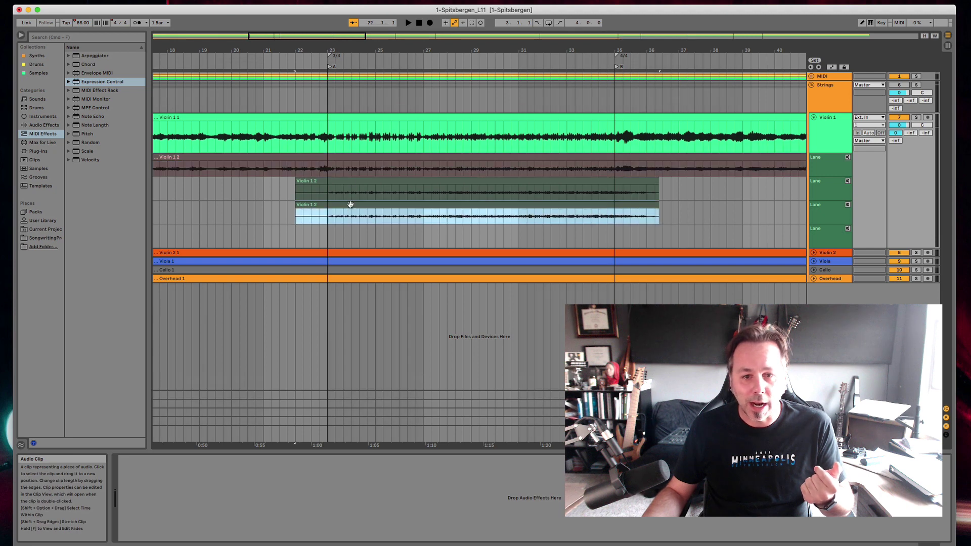
click(370, 127)
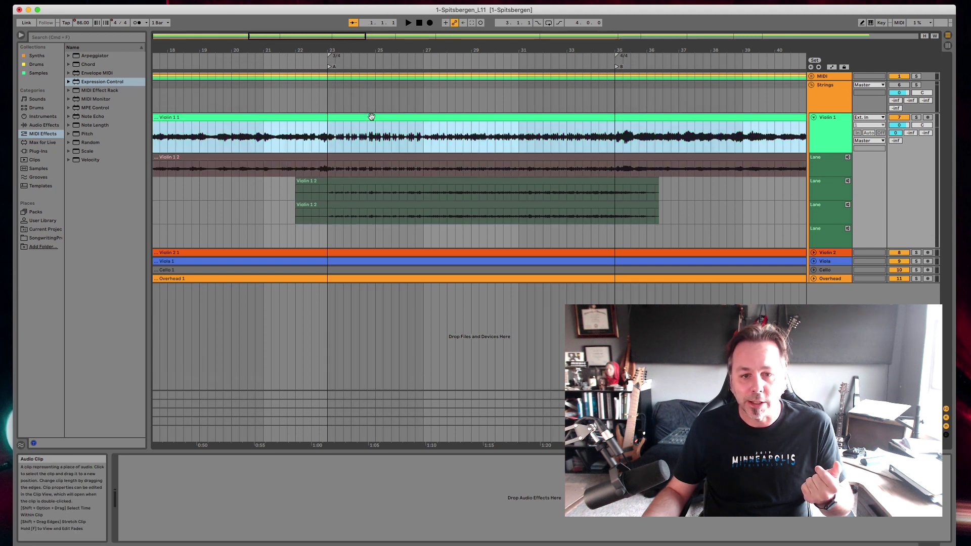
shift+click(392, 217)
drag(340, 127, 351, 168)
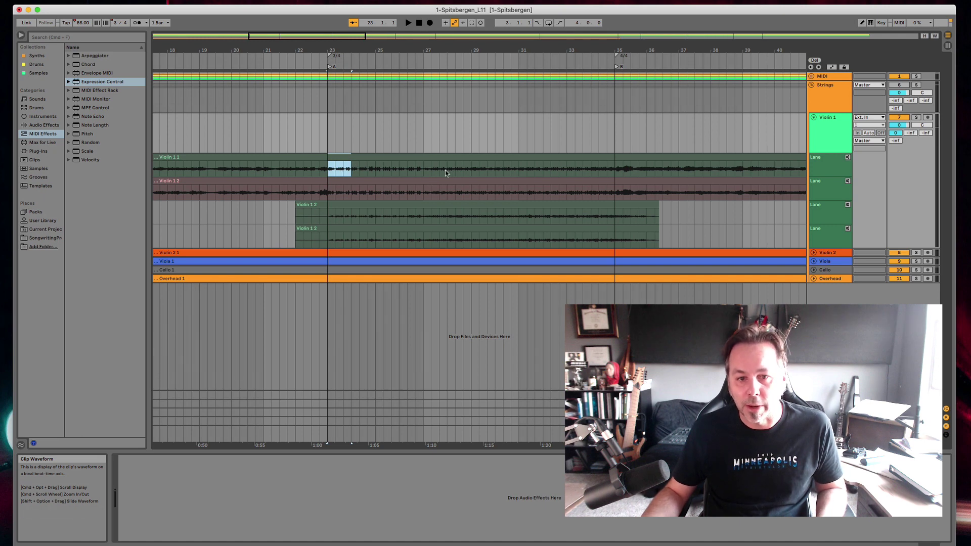
key(super+z)
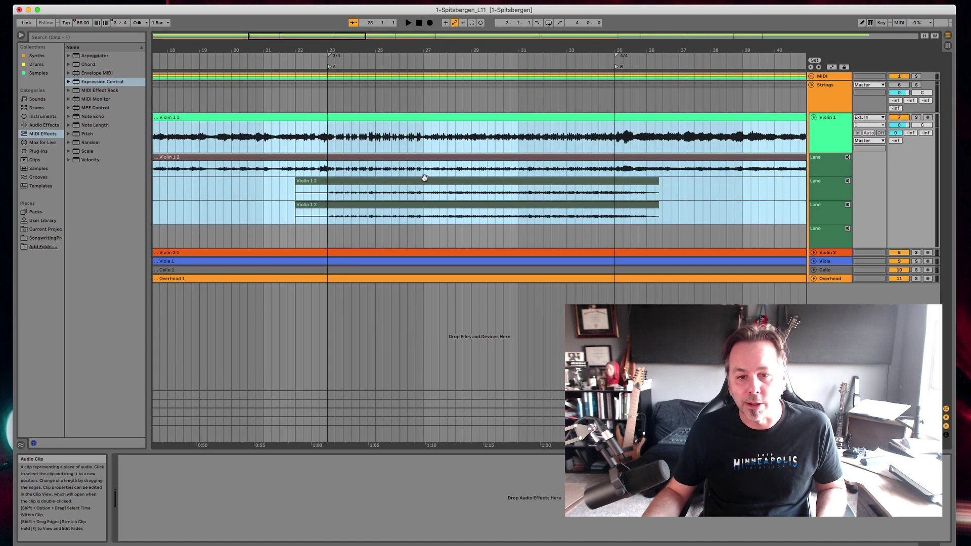
click(402, 144)
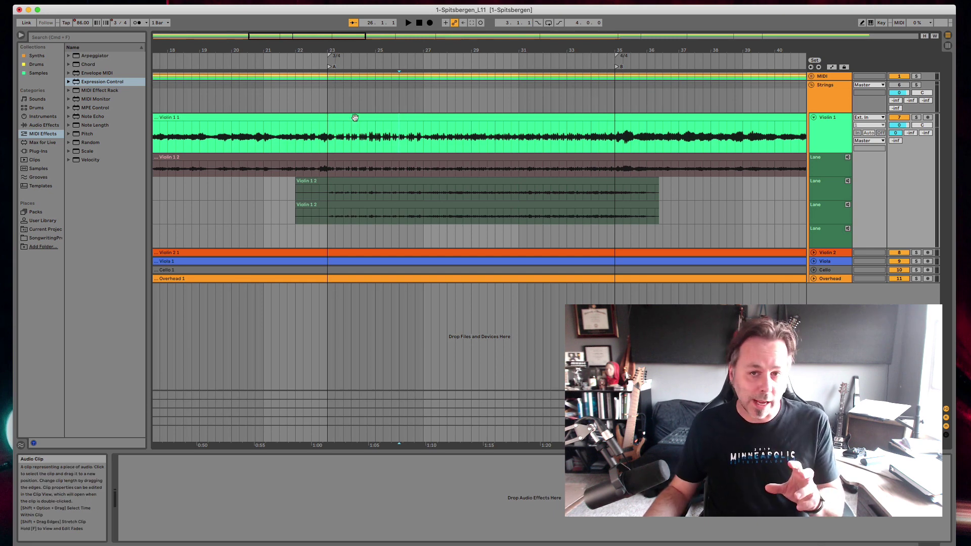
click(383, 134)
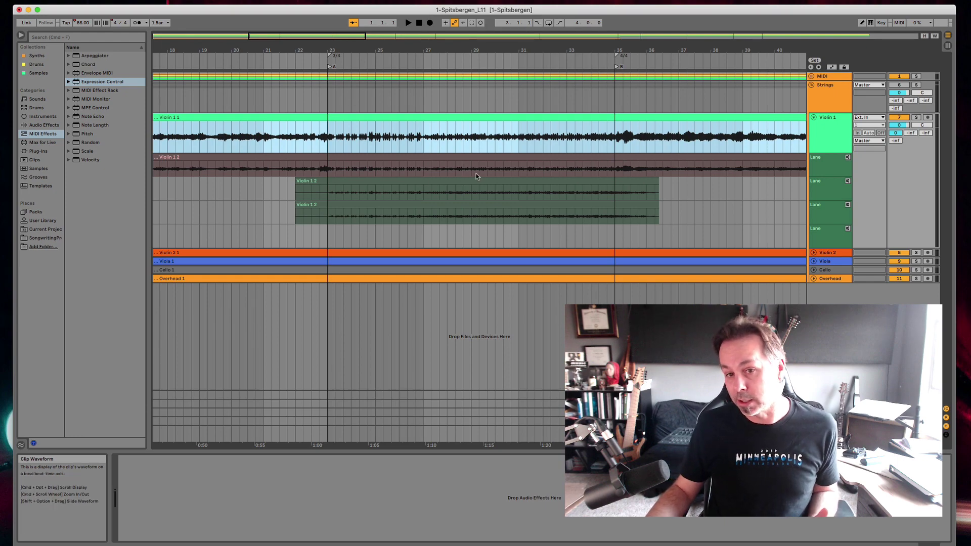
Swap Violin 1's take lanes for the Viola's, solo the Viola, and set playback start at 24.3.
click(813, 117)
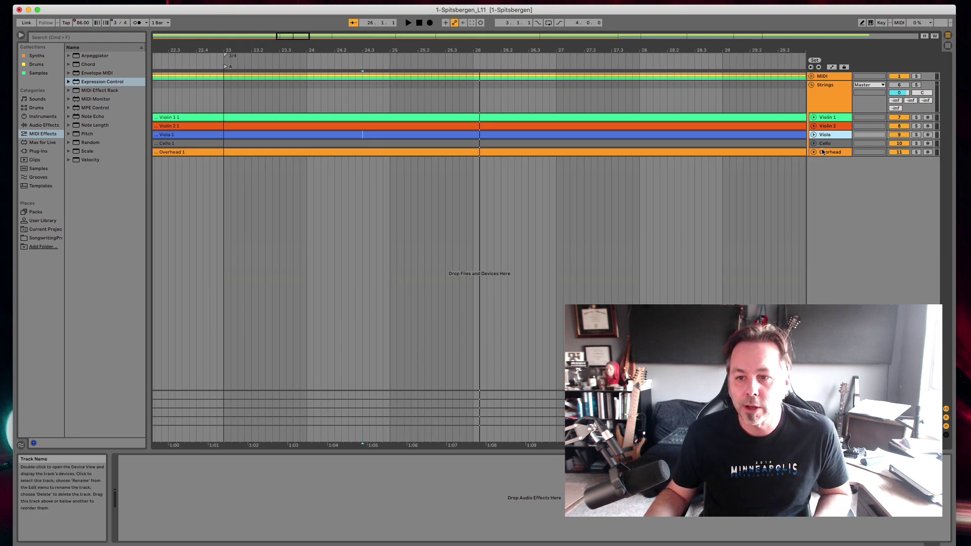
click(813, 135)
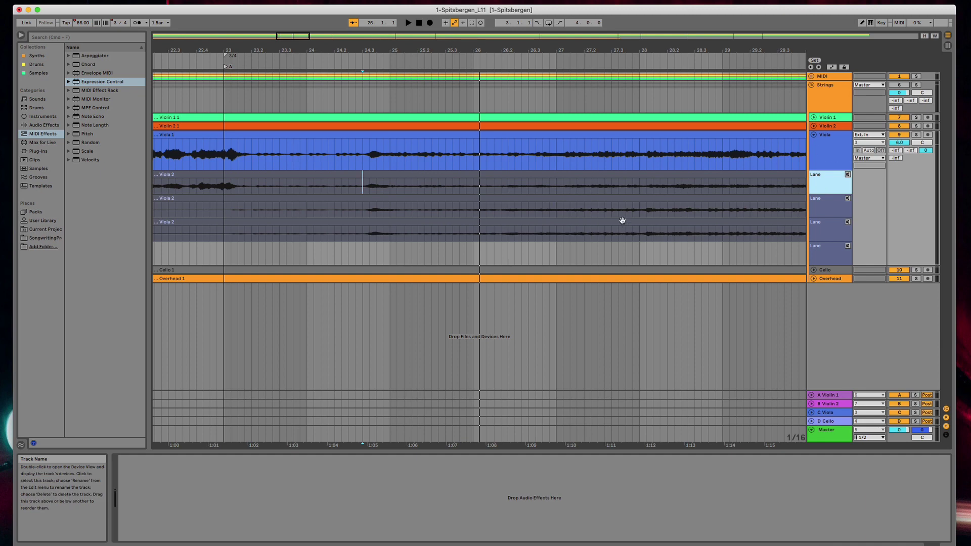
click(917, 135)
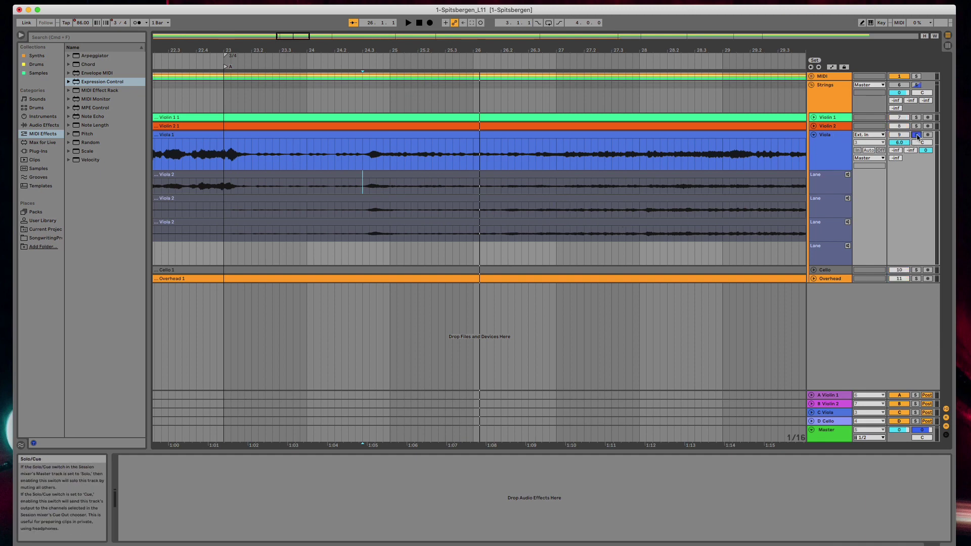
click(361, 159)
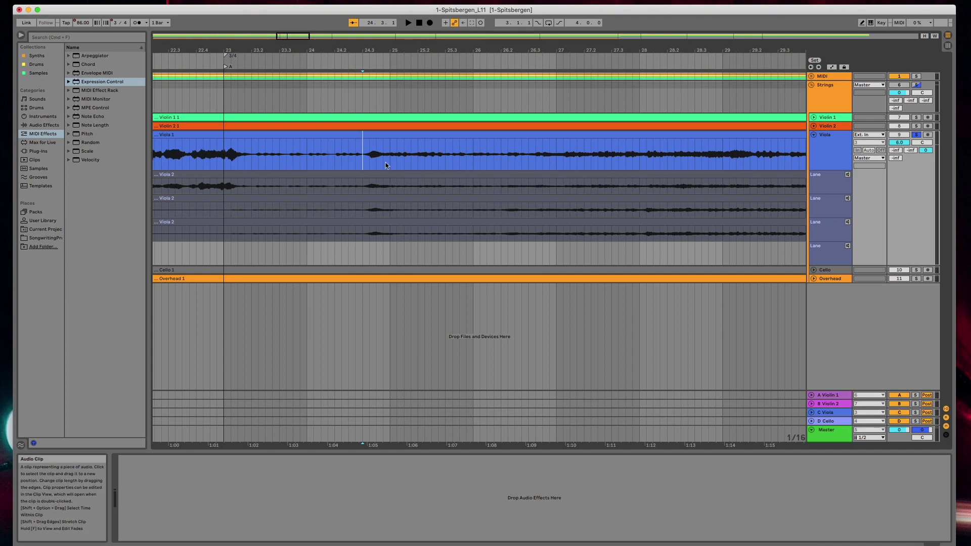
scroll(423, 156, left, 5)
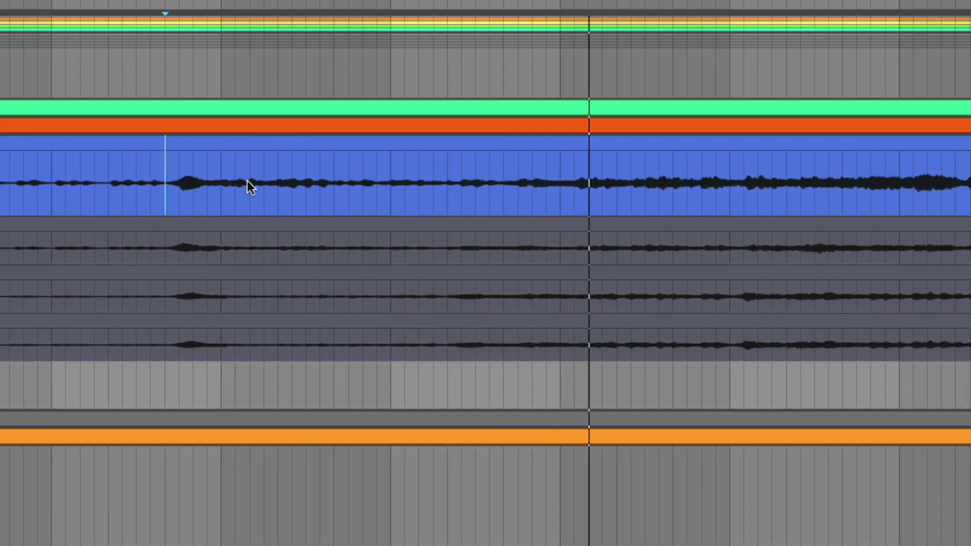
Play the Viola while auditioning take lanes one, two and three, ending on lane one.
click(169, 248)
key(space)
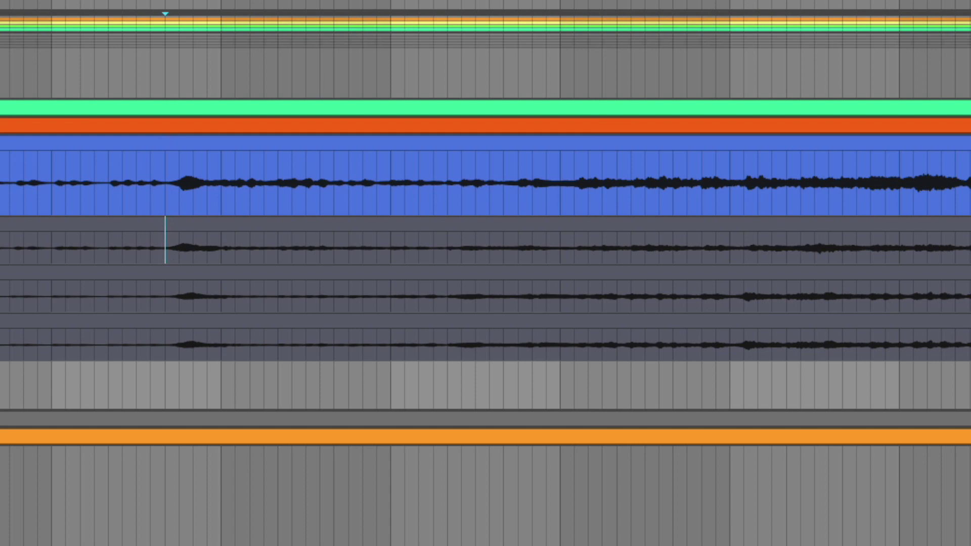
click(166, 224)
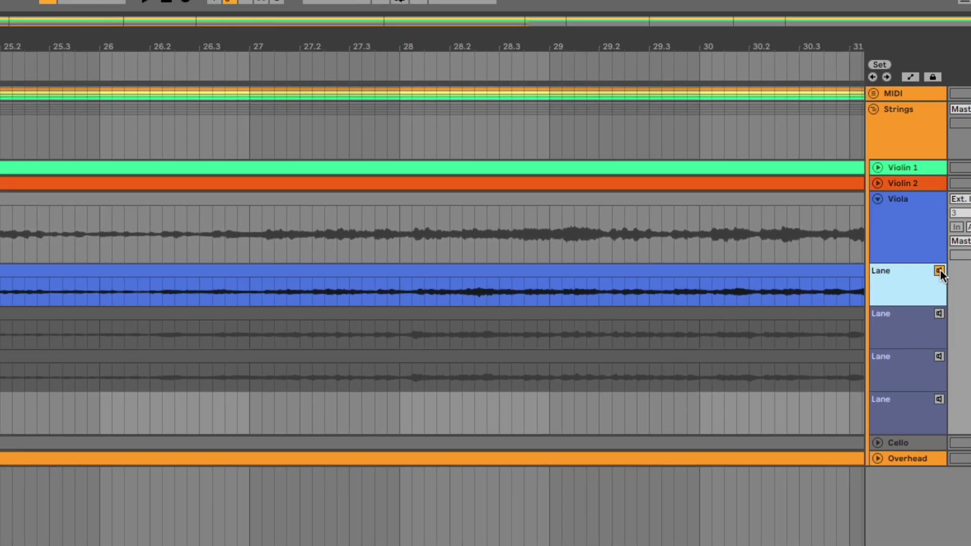
key(space)
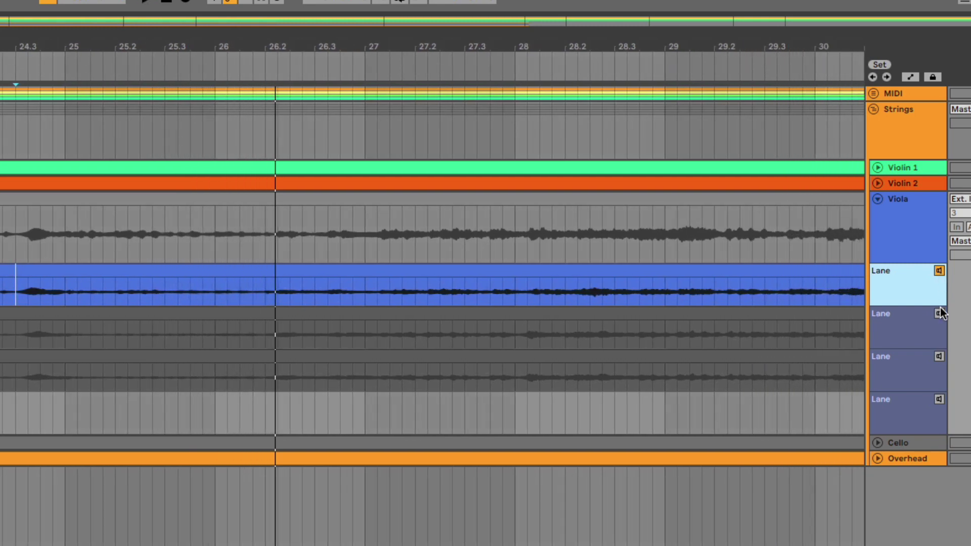
click(940, 314)
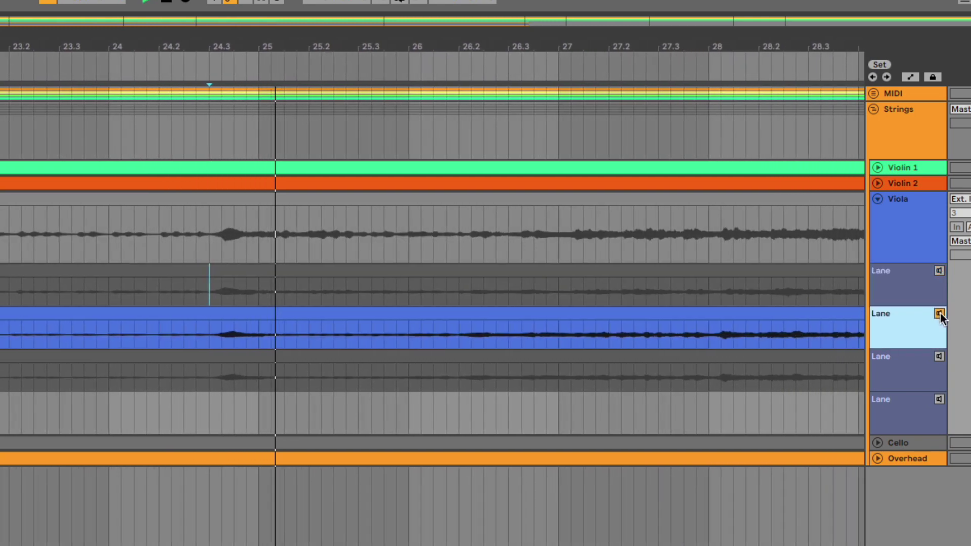
click(941, 356)
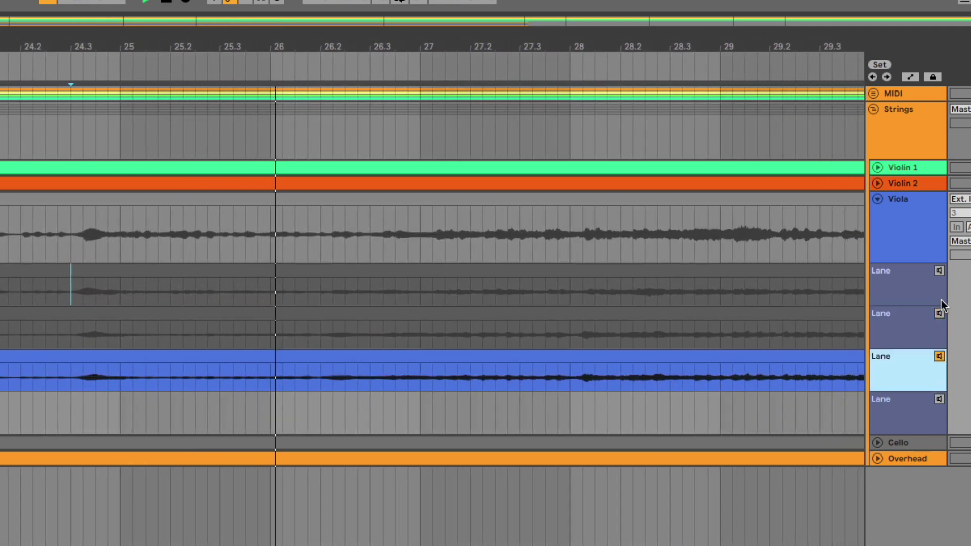
click(939, 271)
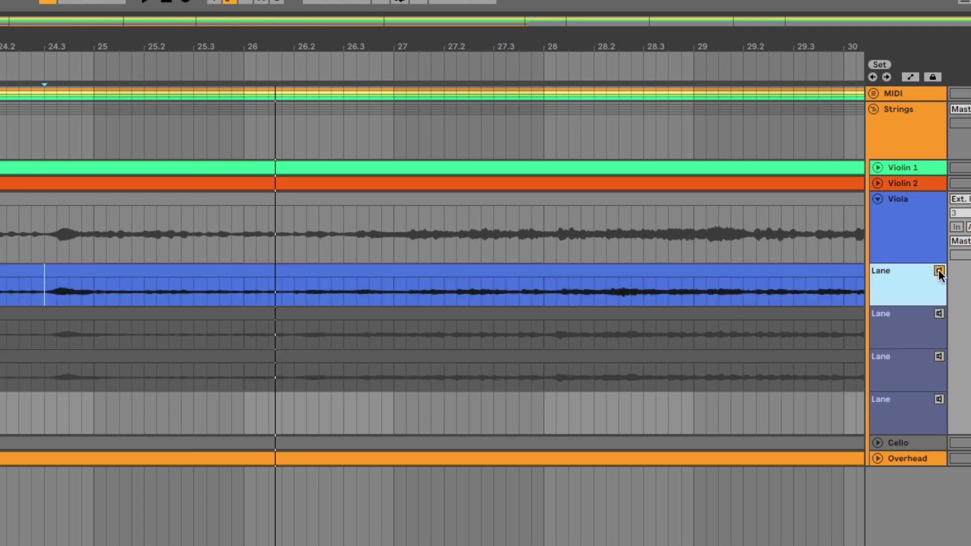
key(space)
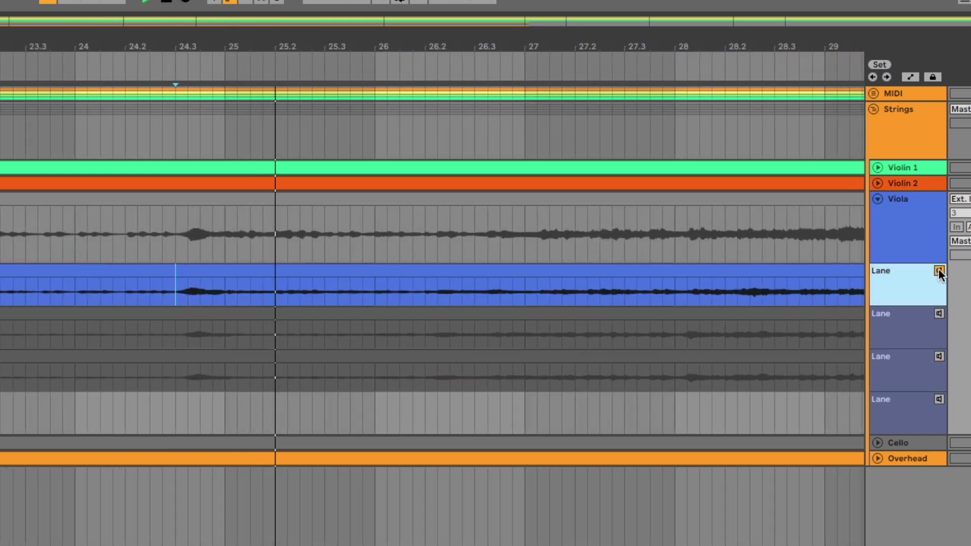
key(space)
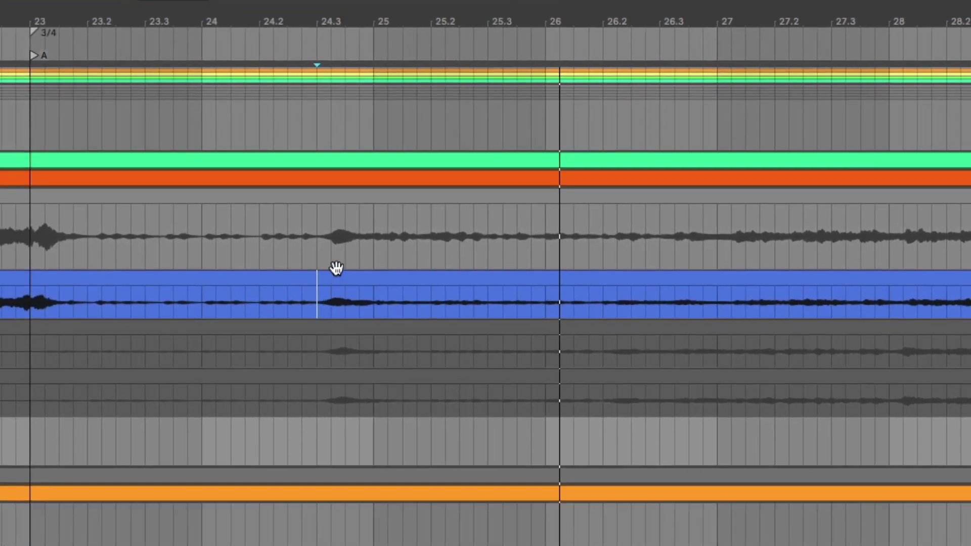
Comp Viola 2's bars 24.3–26.2 into the main Viola lane and play back the result.
click(336, 240)
click(318, 301)
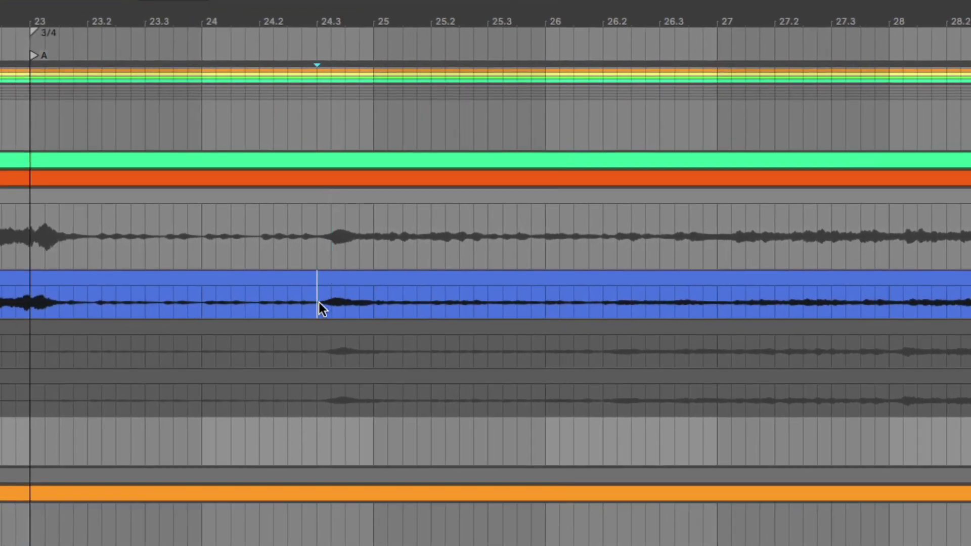
drag(319, 303, 602, 304)
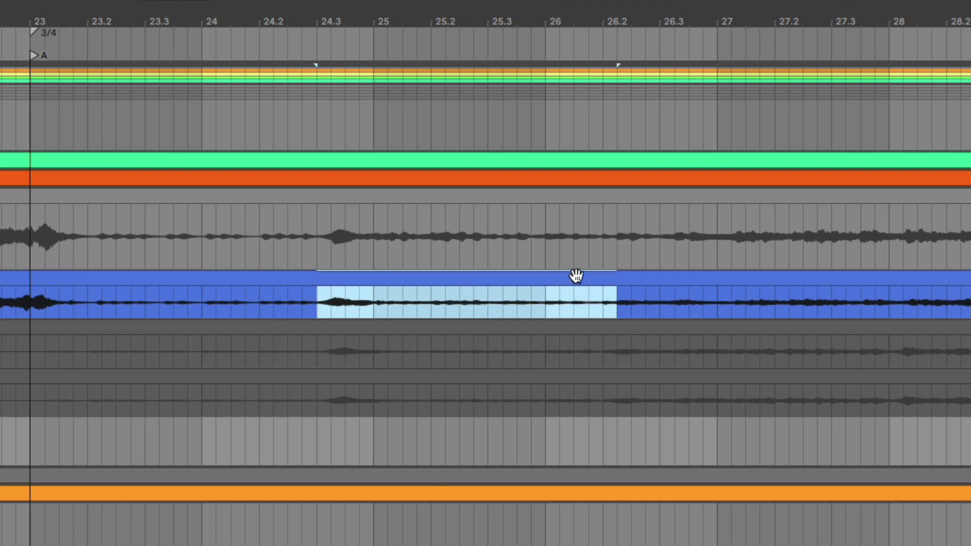
key(Return)
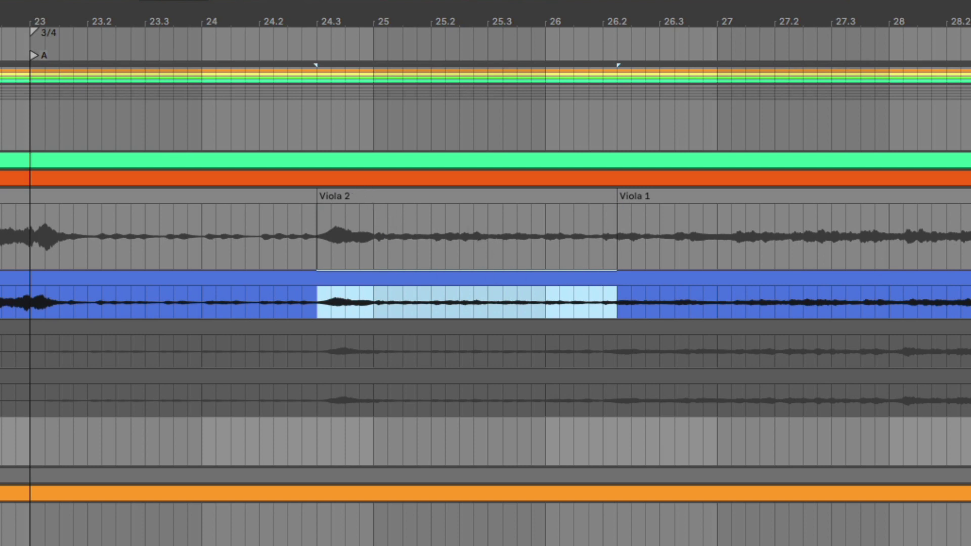
click(862, 261)
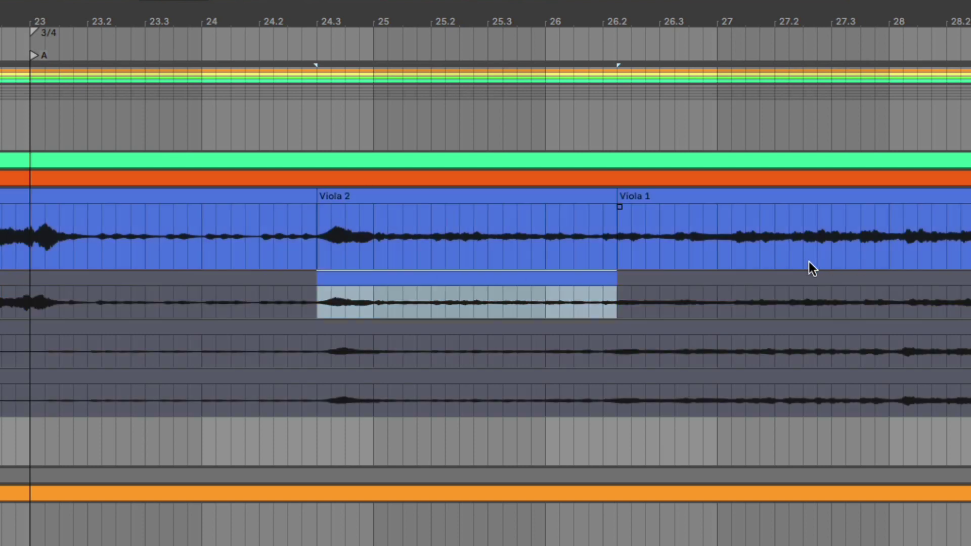
key(space)
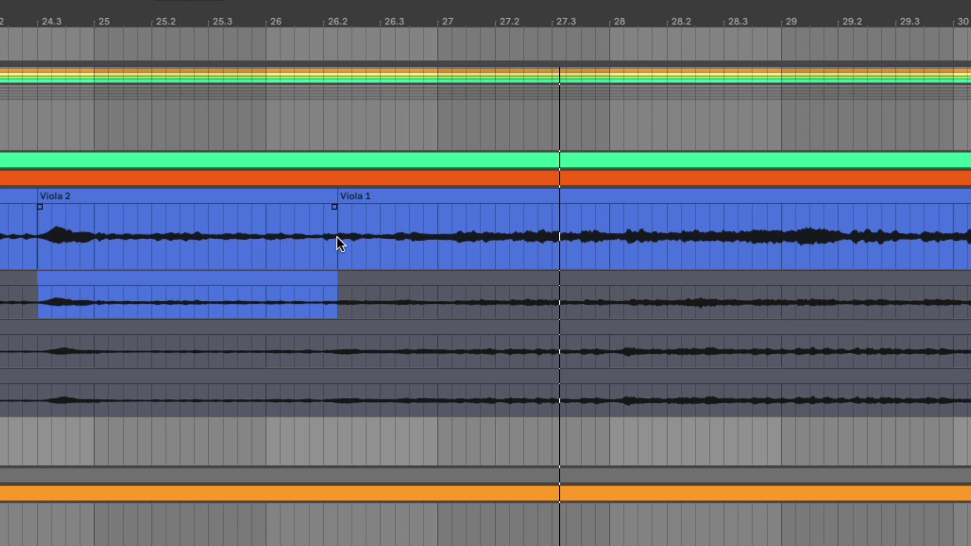
scroll(267, 257, left, 10)
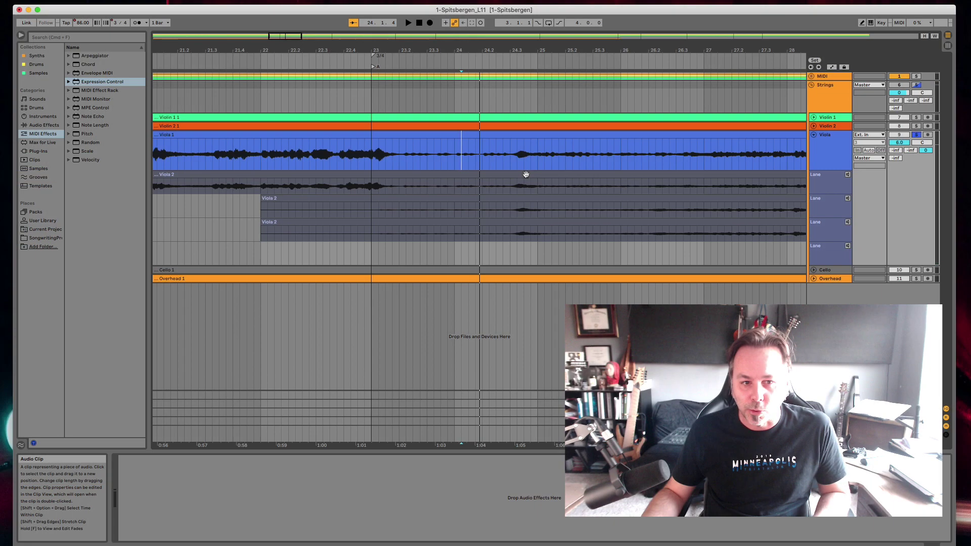
Colour the first Viola take lane red.
click(526, 174)
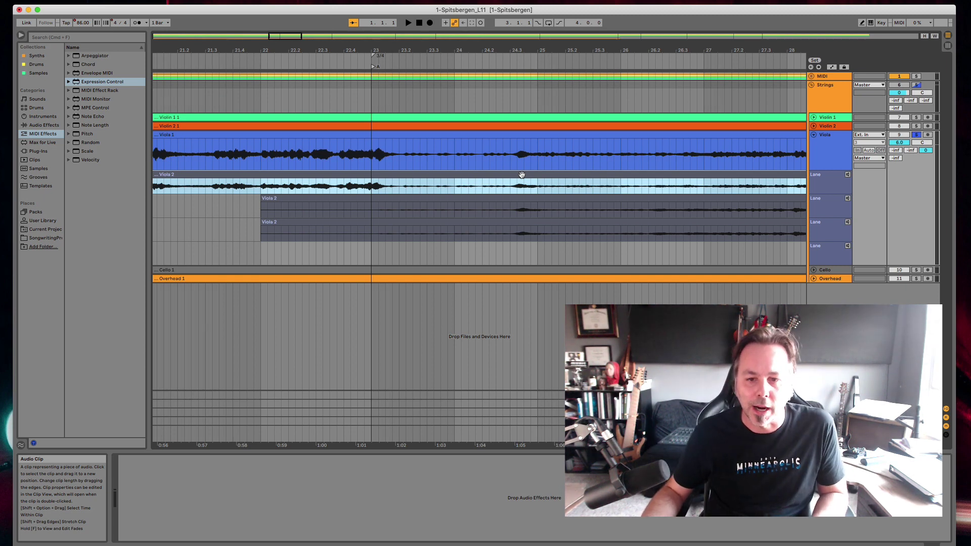
right_click(522, 175)
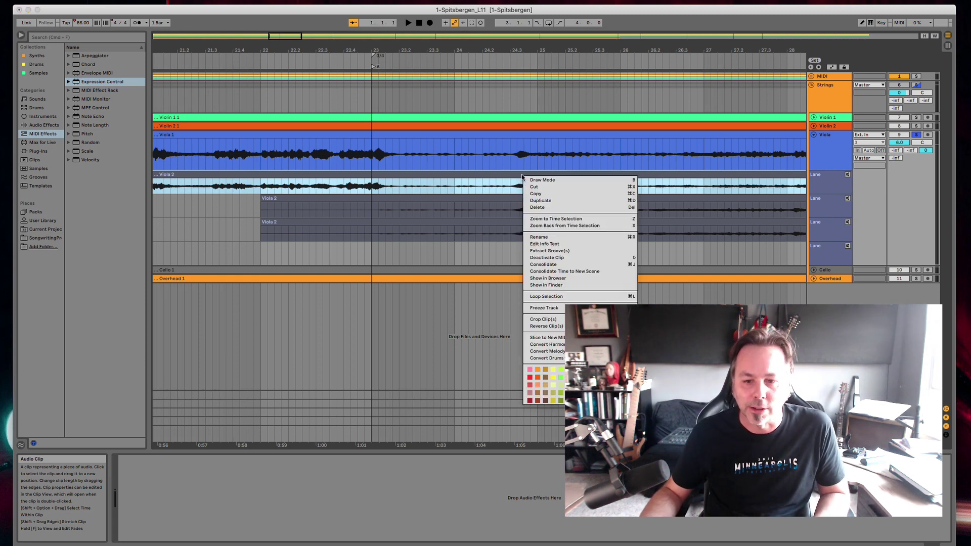
click(530, 377)
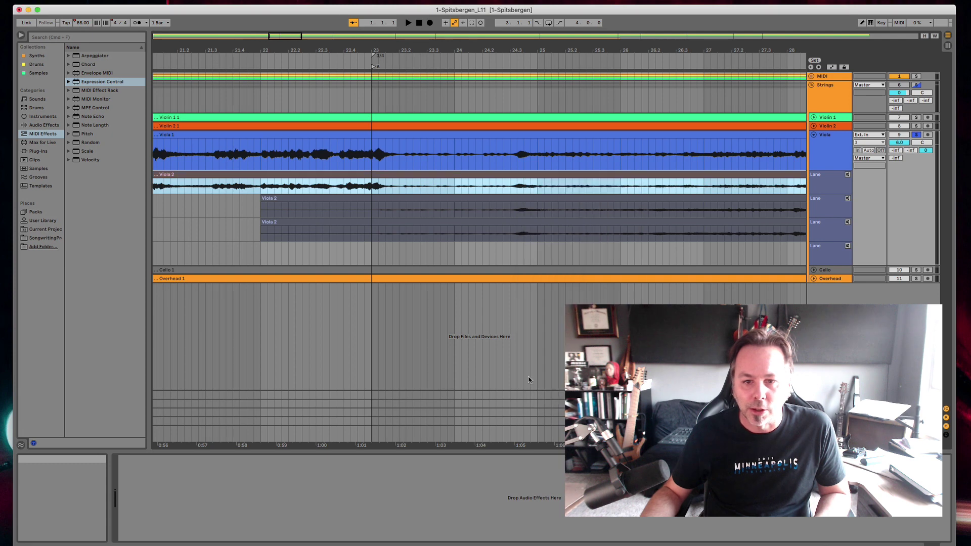
Colour the second Viola take lane green.
click(509, 199)
right_click(509, 197)
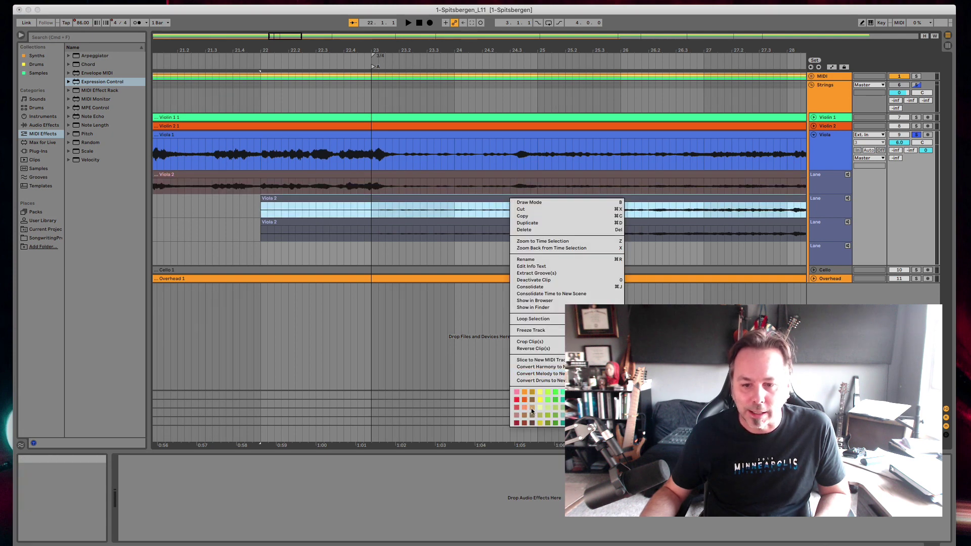
click(553, 403)
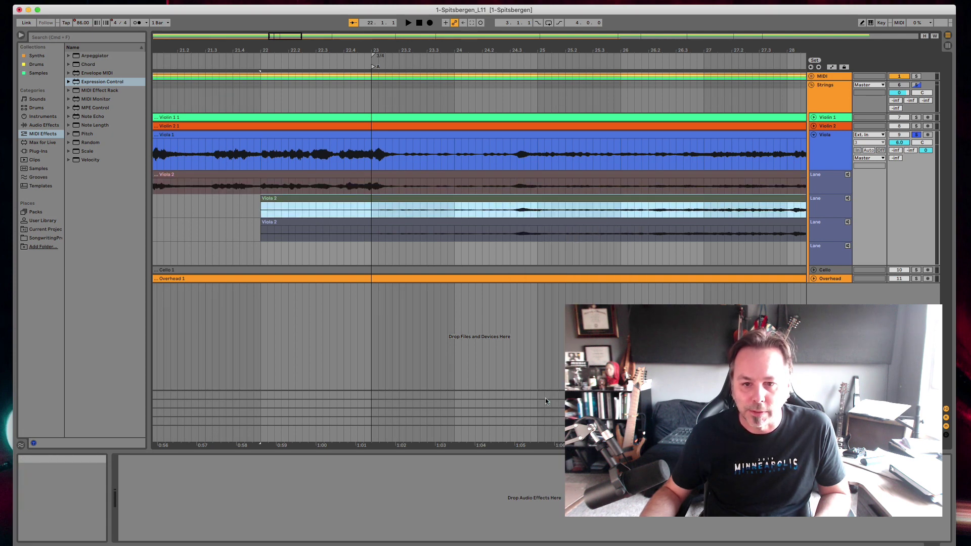
right_click(512, 225)
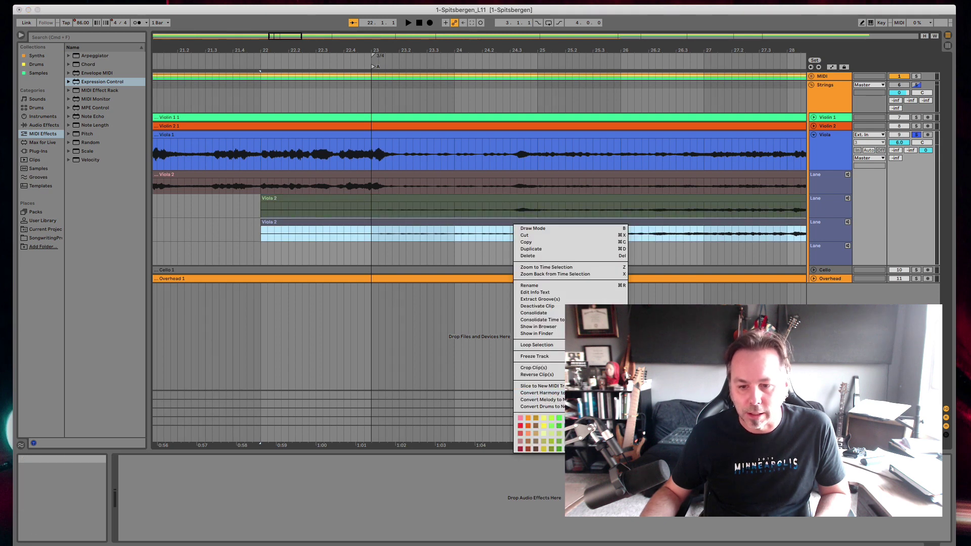
Comp roughly bars 24.3–26.2 of the red take into the main Viola lane.
key(Escape)
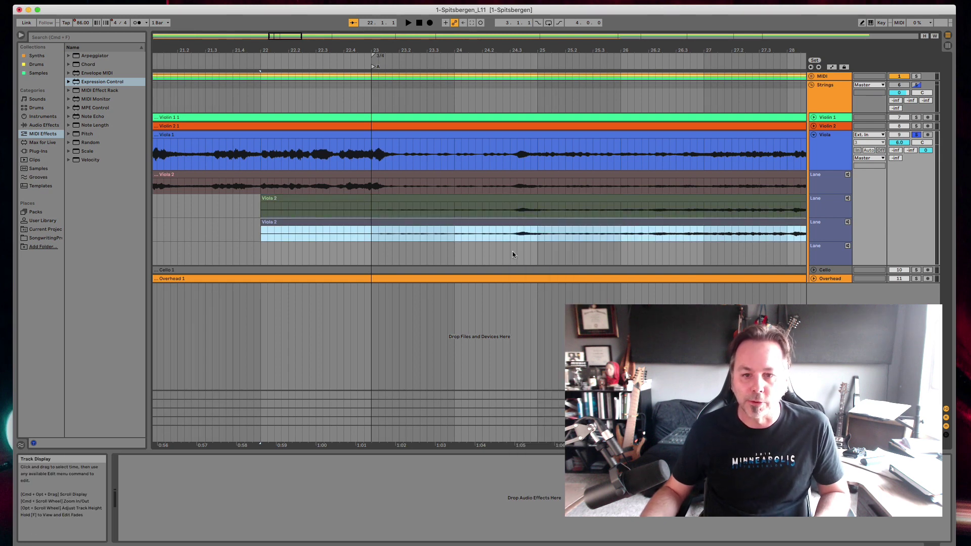
click(498, 184)
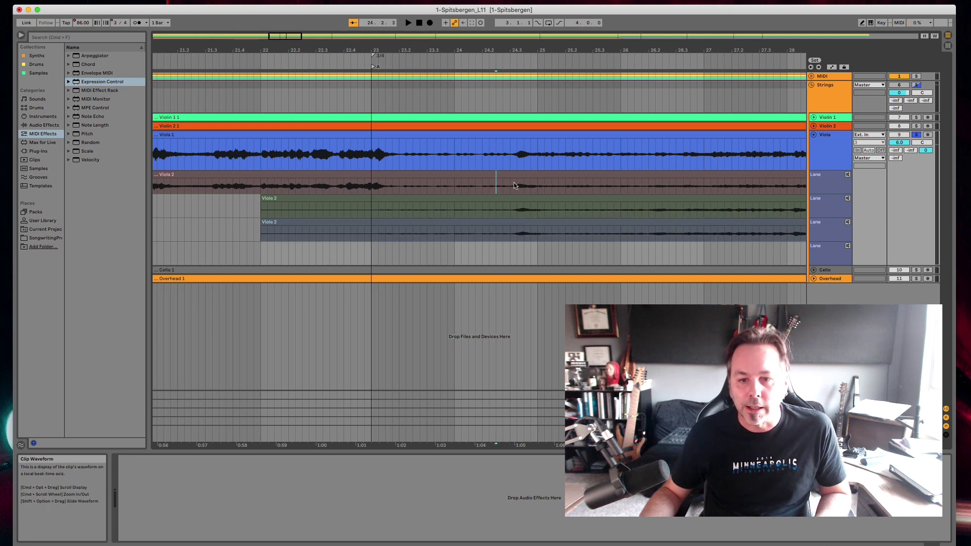
drag(512, 183, 636, 189)
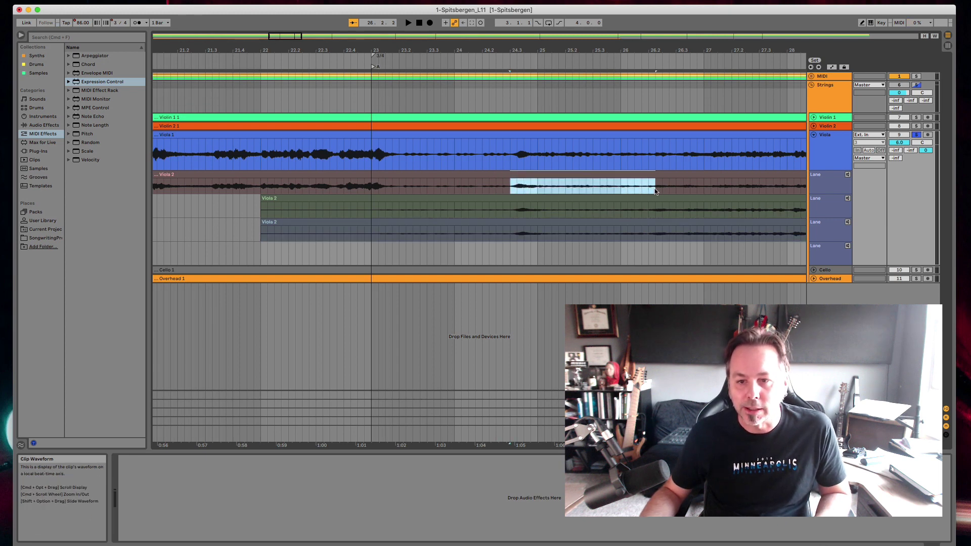
key(Return)
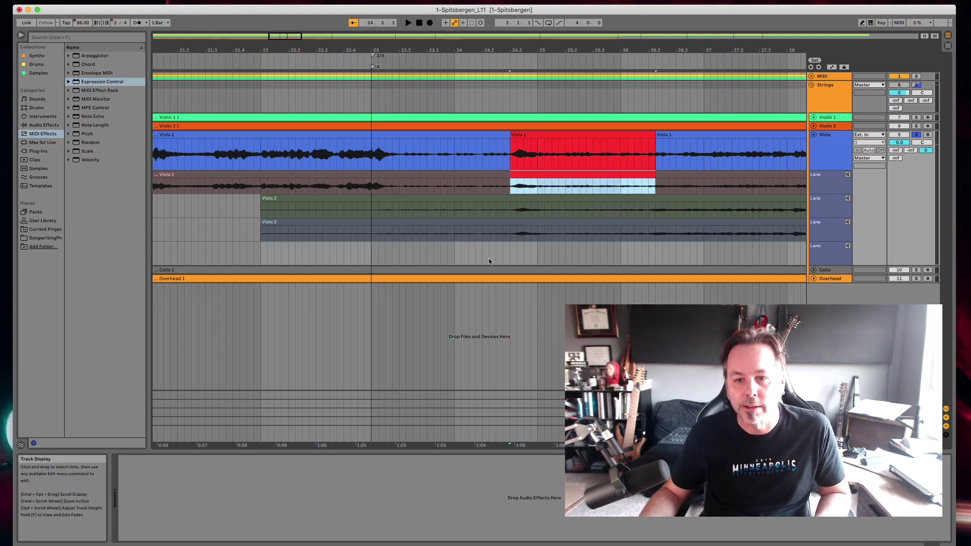
scroll(532, 254, right, 10)
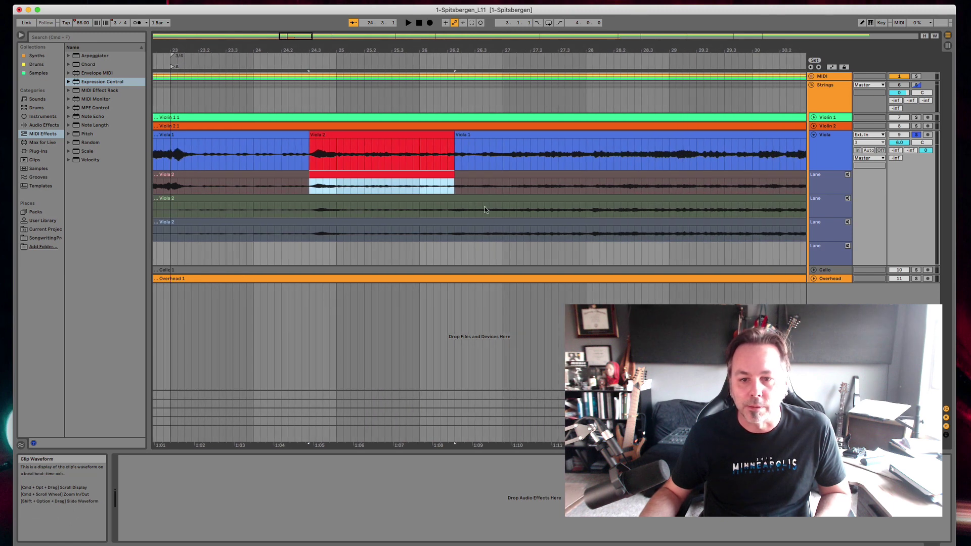
Comp a bottom-take slice near bar 27.2, then replace it with the whole bottom take.
click(477, 207)
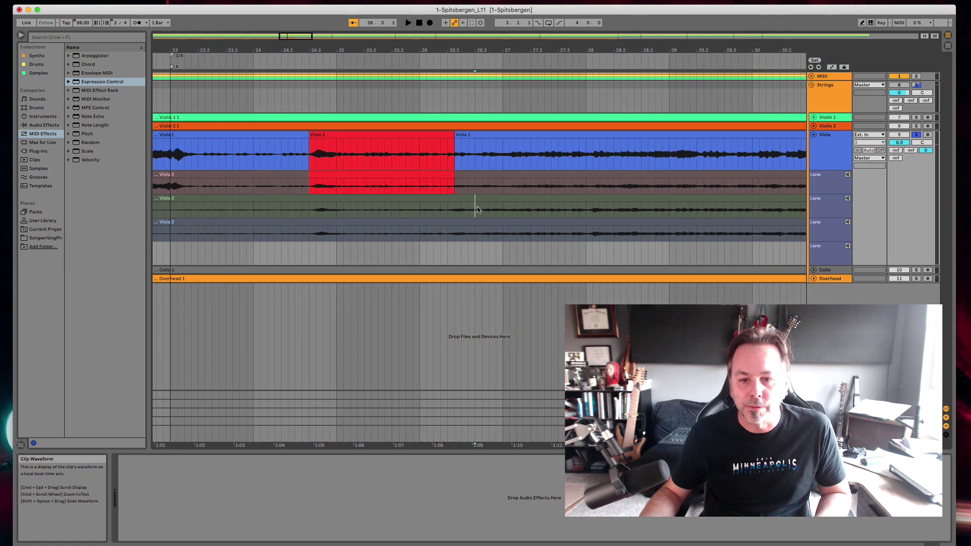
click(516, 223)
key(Return)
key(super+z)
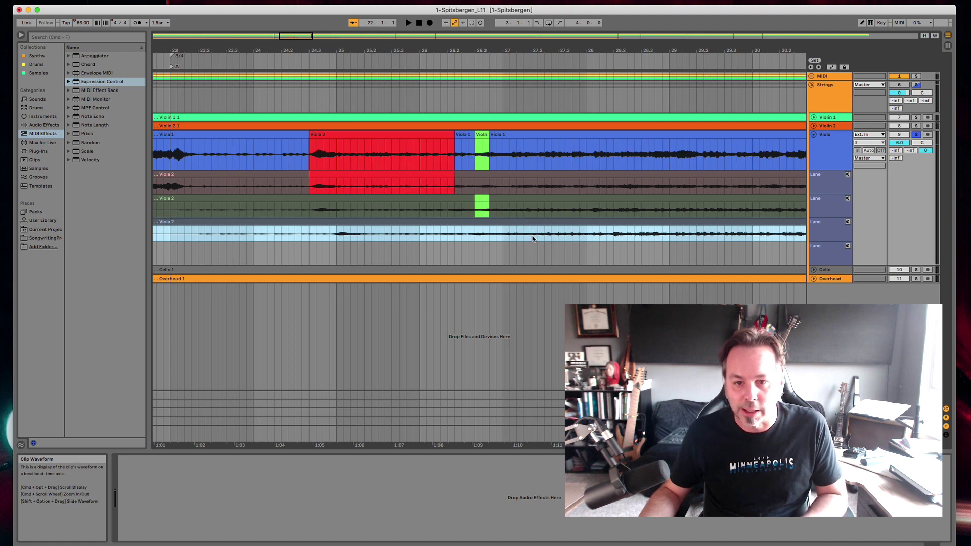
click(529, 234)
key(Return)
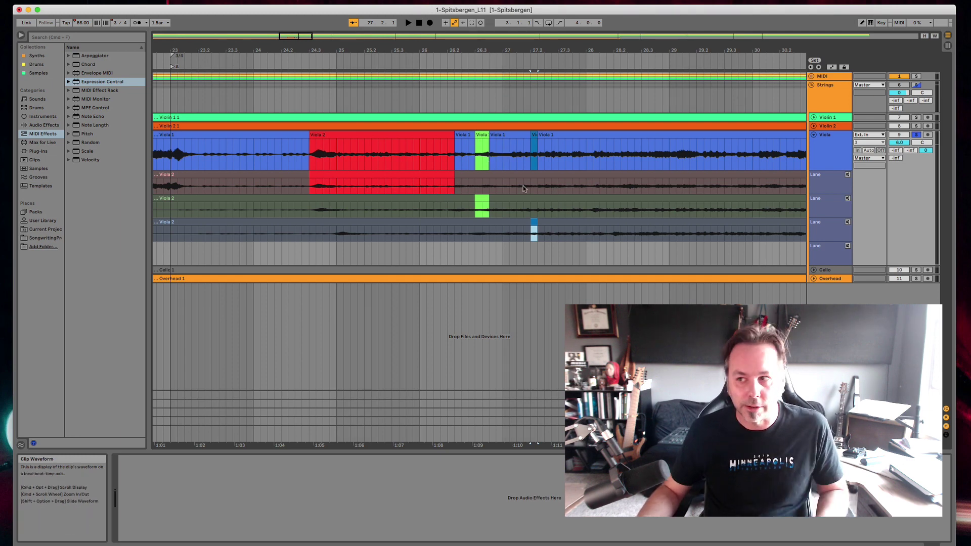
key(Return)
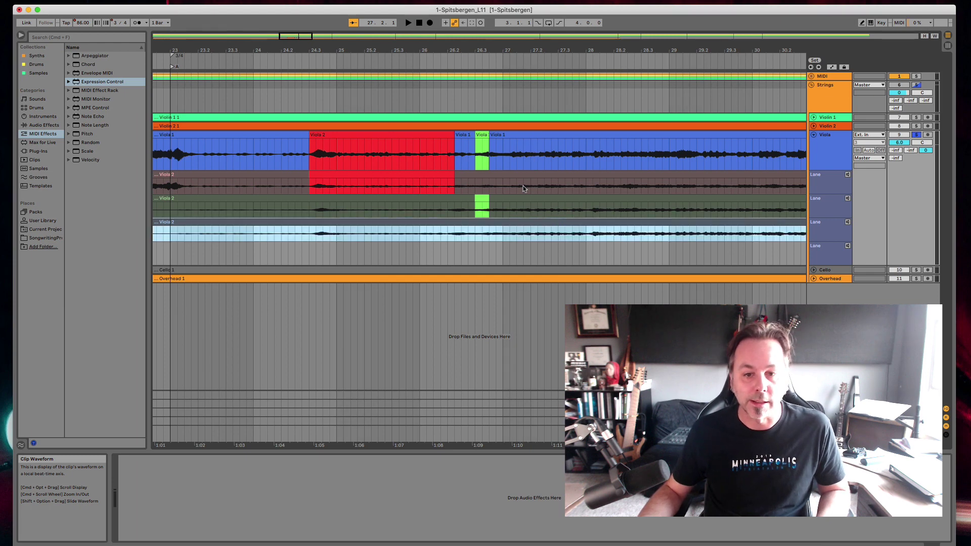
Fold away the Viola track's take lanes.
scroll(497, 184, left, 5)
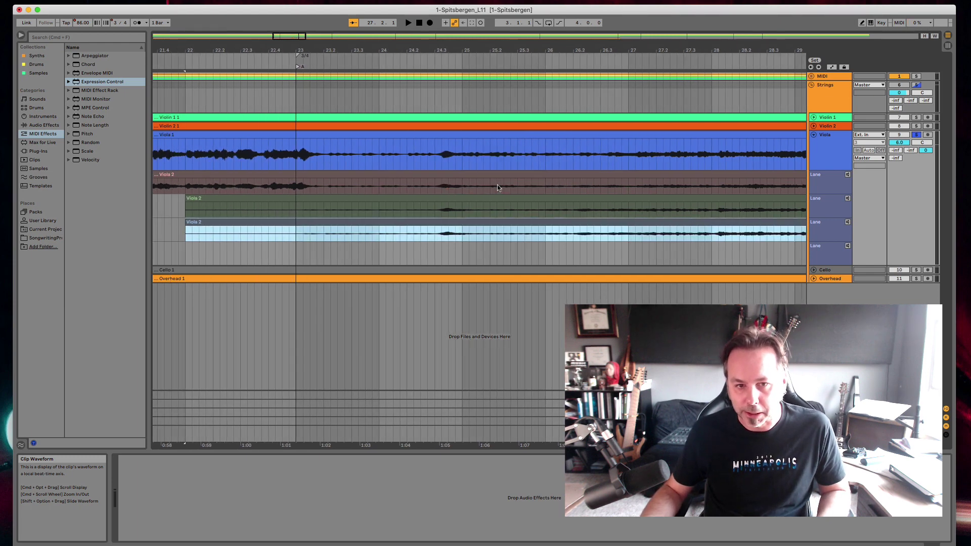
scroll(409, 189, right, 1)
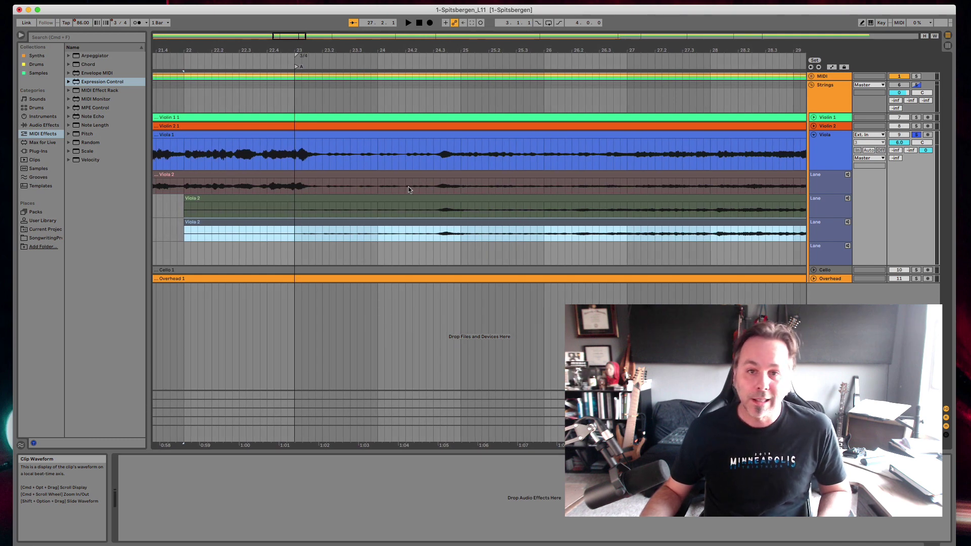
click(814, 135)
Select tracks Violin 1 through Overhead and link them with Link Tracks.
click(830, 117)
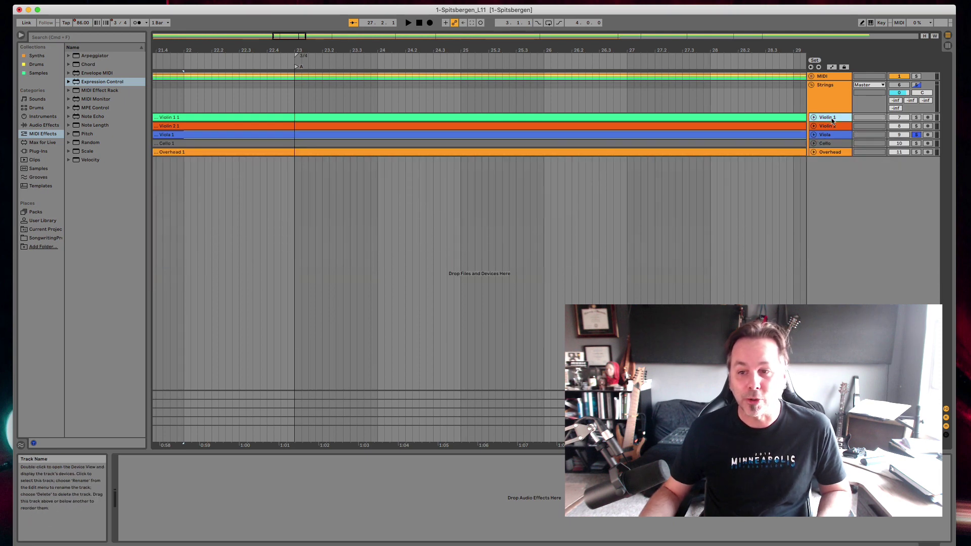
shift+click(831, 152)
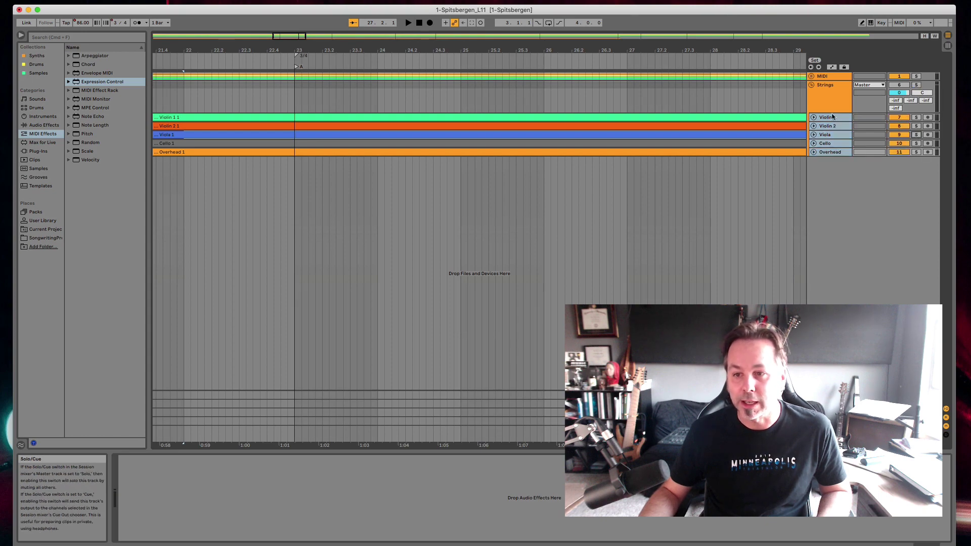
click(829, 118)
shift+click(828, 153)
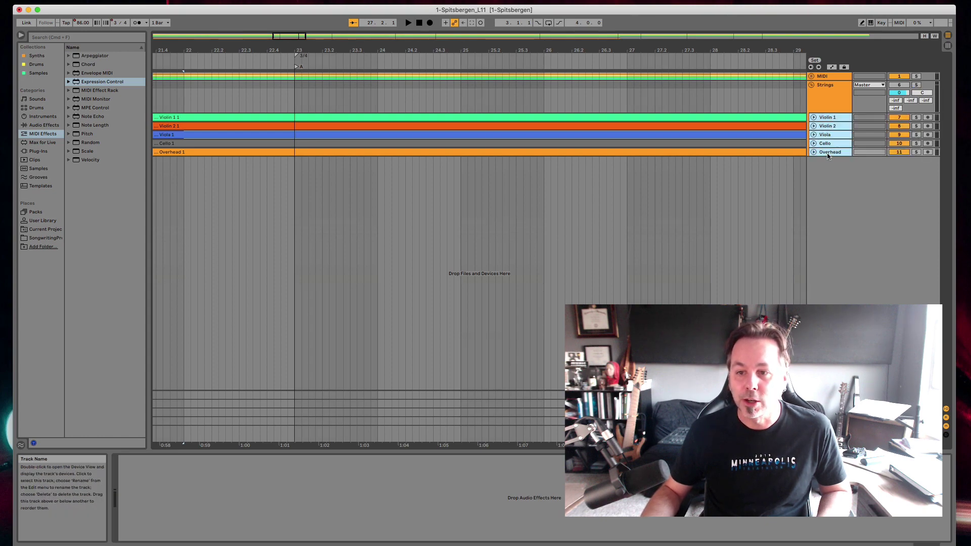
right_click(828, 154)
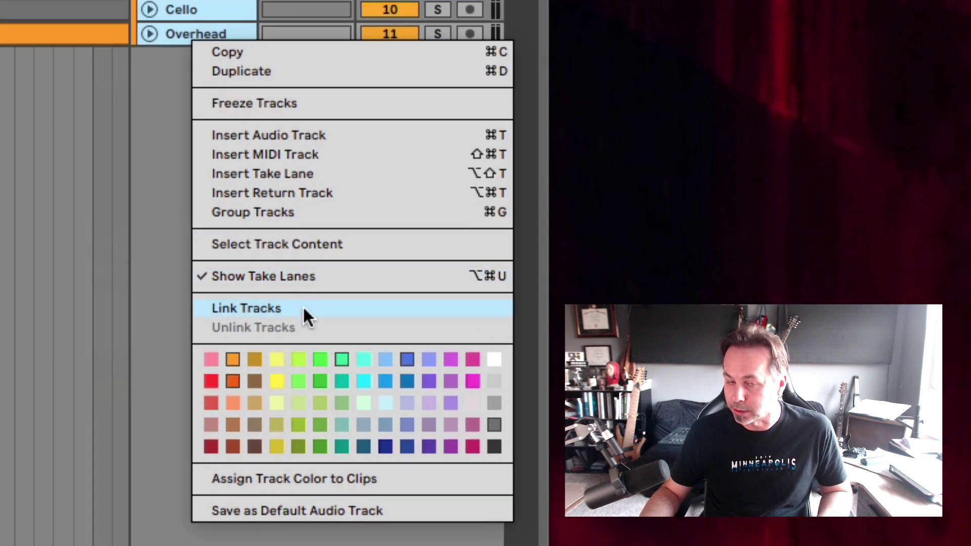
click(306, 318)
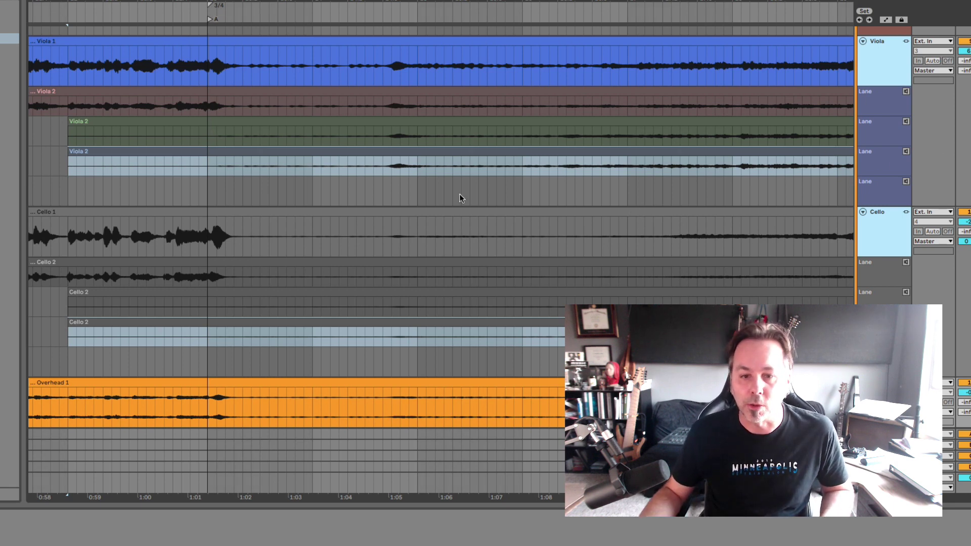
Comp the second takes from 1:05 into all linked tracks and audition from 1:04.
click(391, 166)
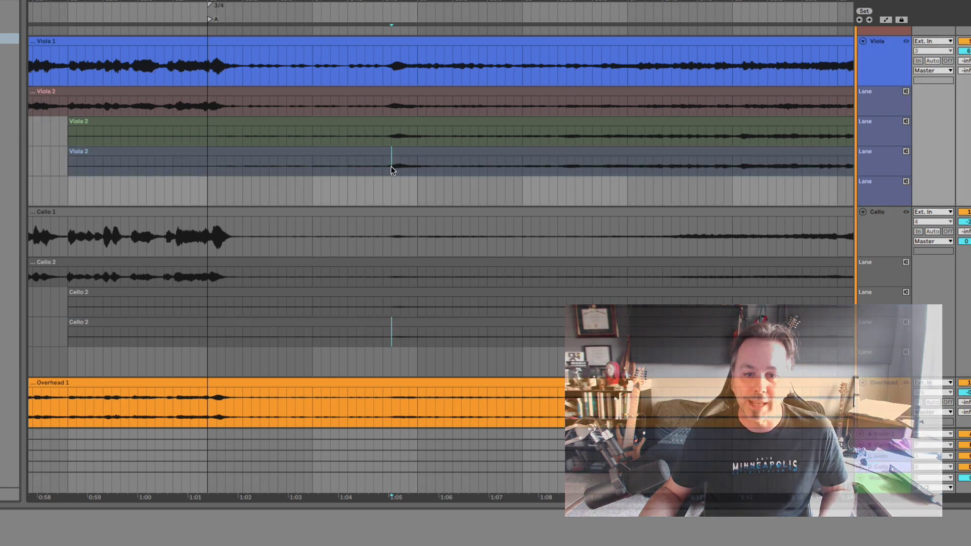
drag(392, 106, 544, 111)
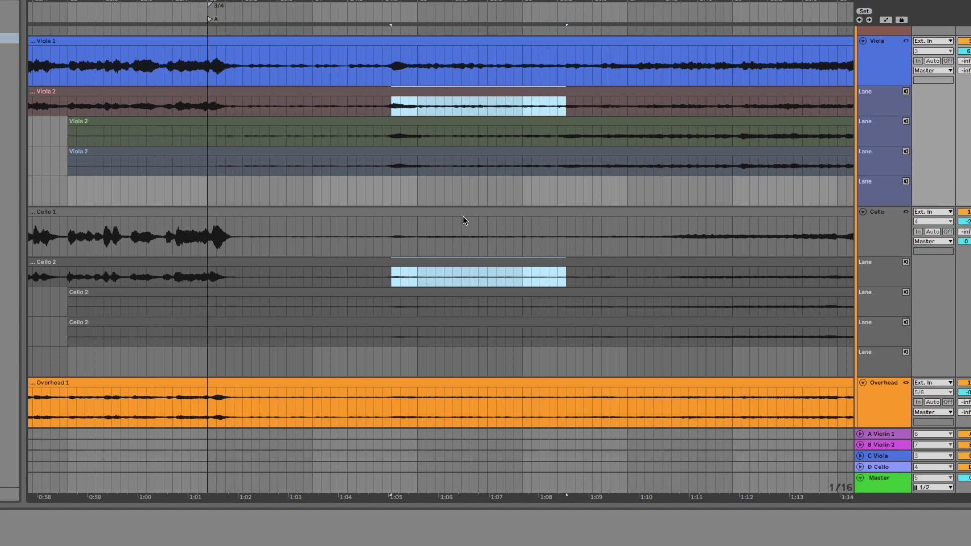
click(456, 104)
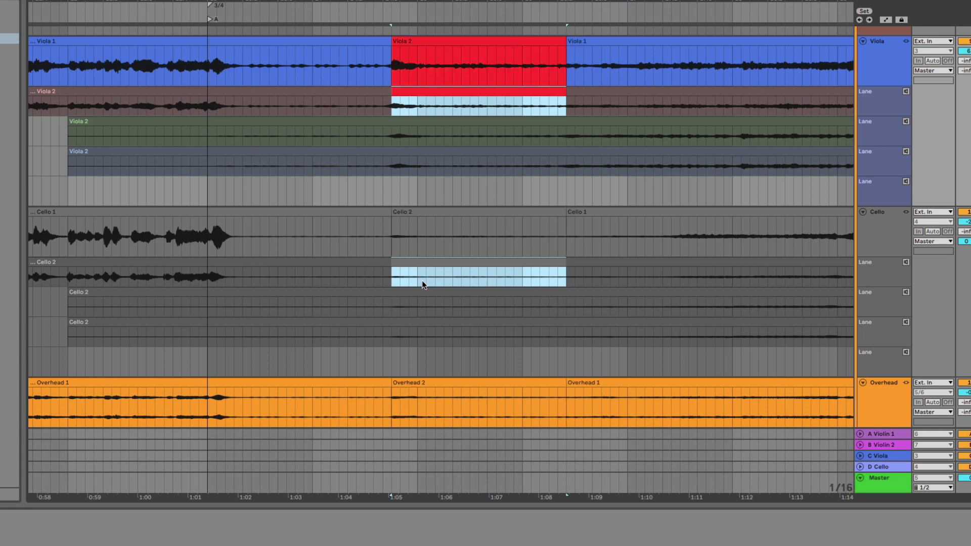
scroll(437, 265, up, 10)
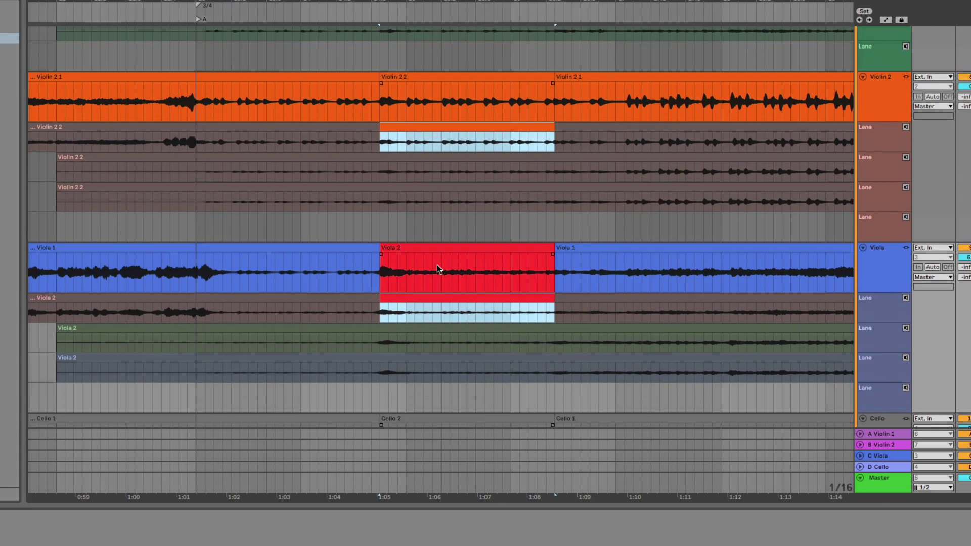
scroll(436, 202, up, 5)
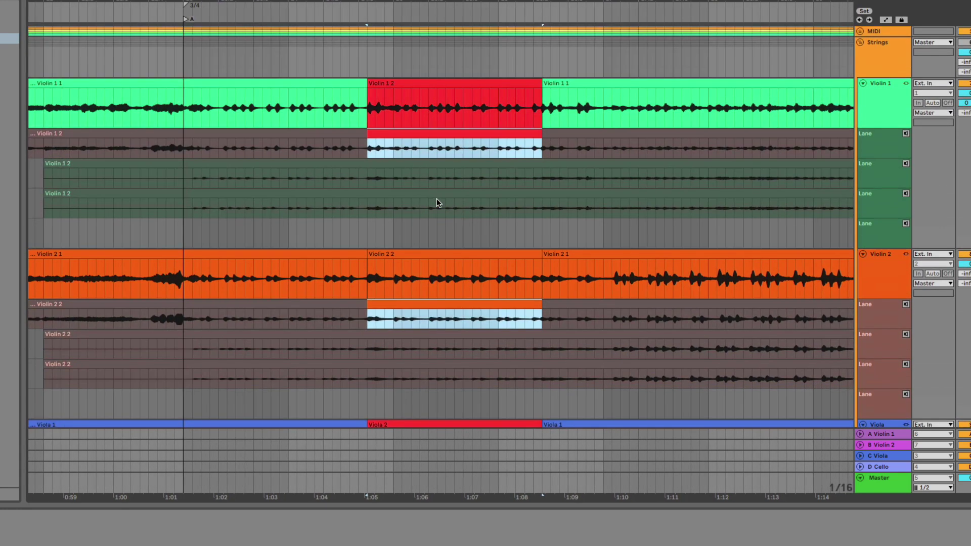
click(324, 111)
key(space)
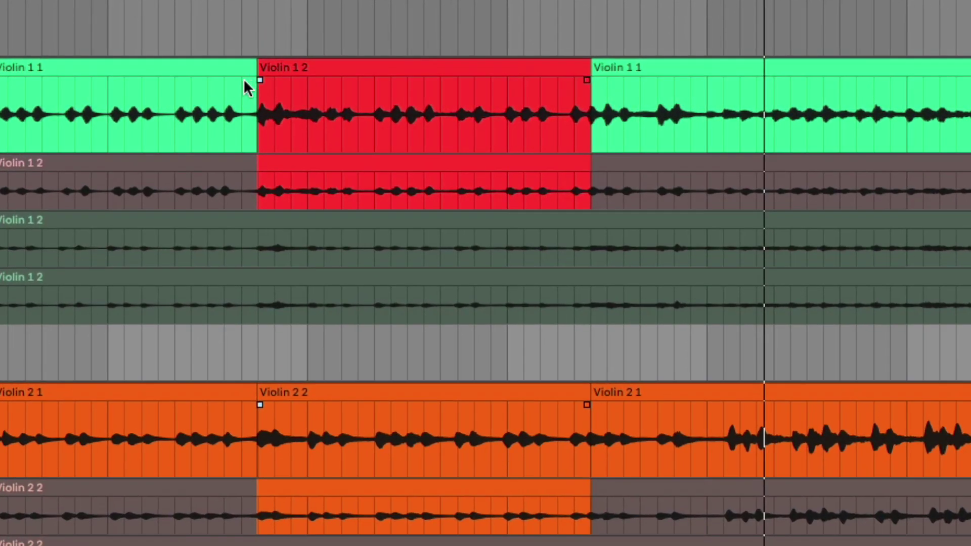
Drag the comp section's end boundary later and play back to check it.
drag(259, 81, 274, 89)
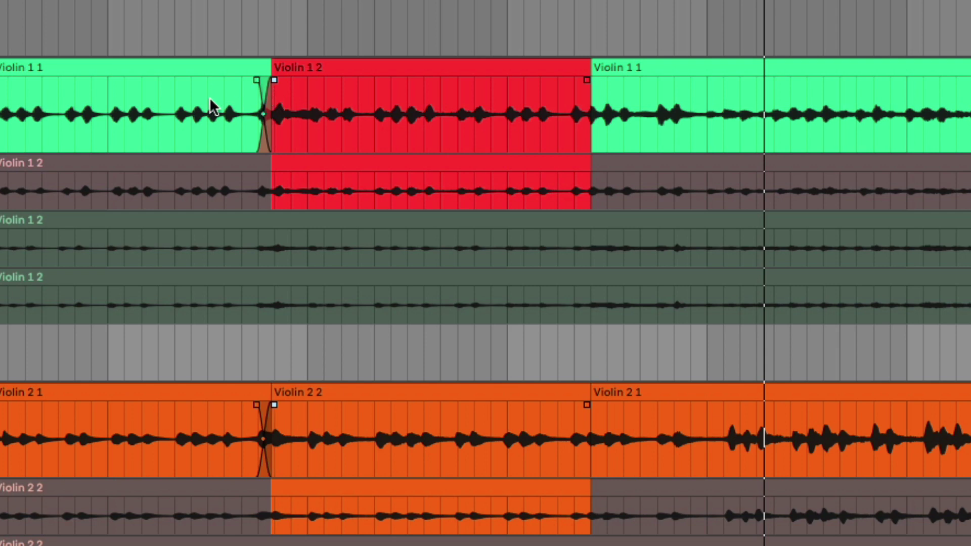
click(210, 97)
key(space)
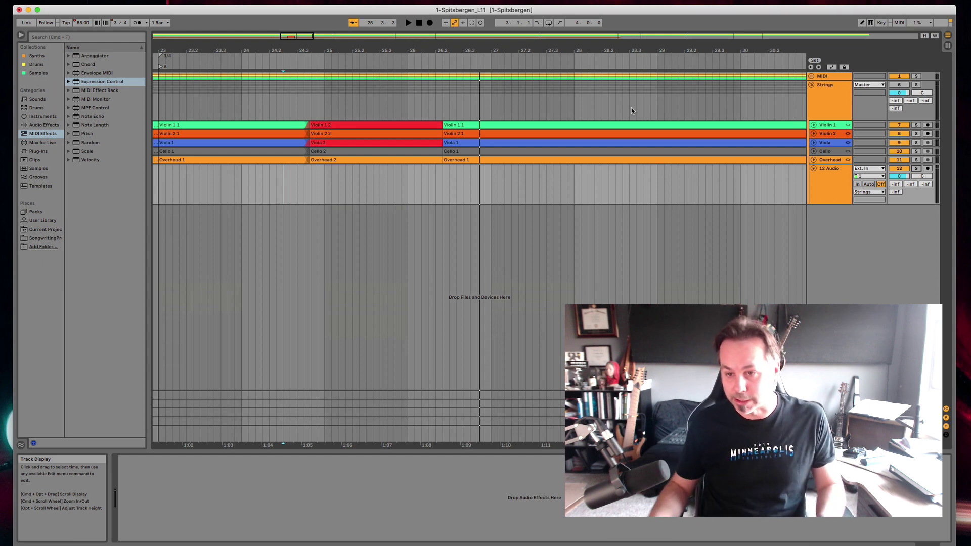
Record three takes on 12 Audio (Audio, Audio 2, Audio 3) over roughly bars 24.2–27.
click(832, 175)
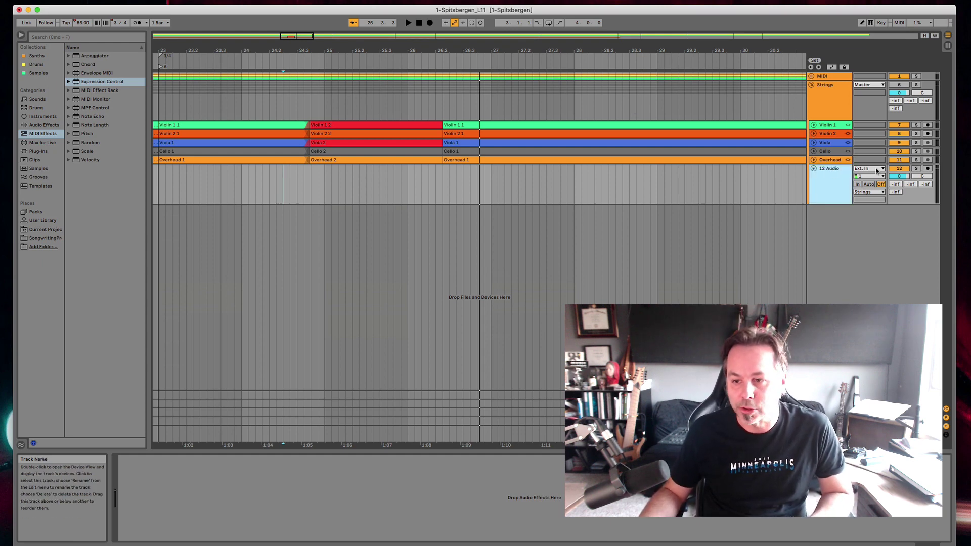
scroll(556, 86, left, 3)
click(429, 23)
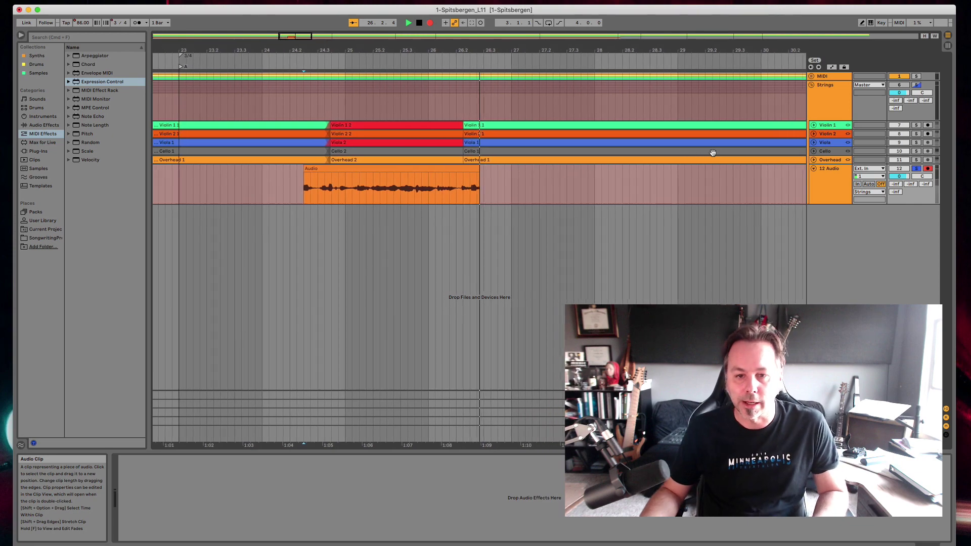
key(space)
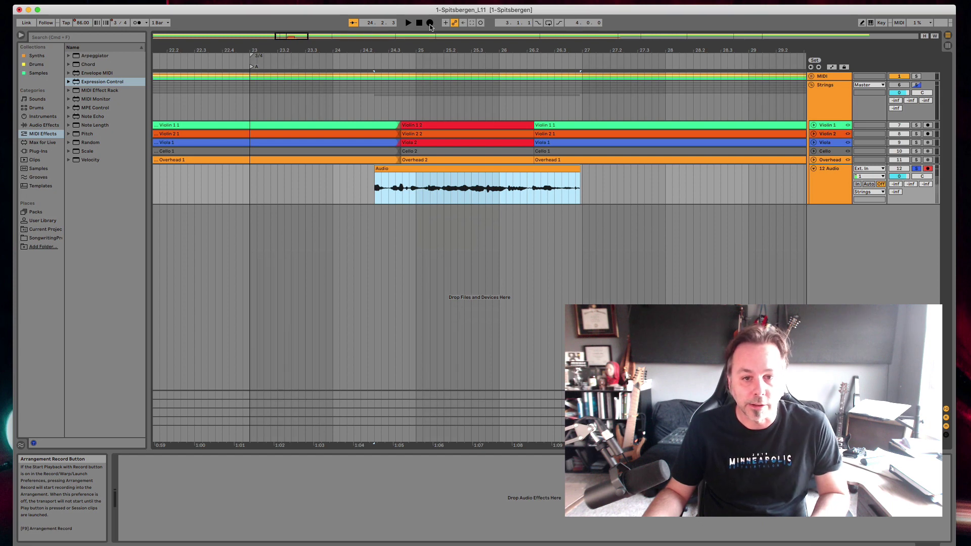
click(429, 25)
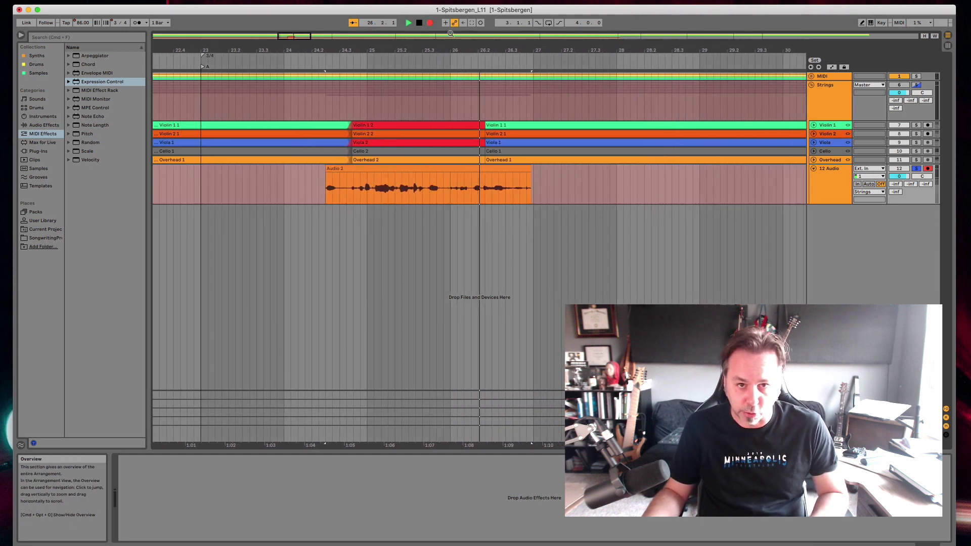
click(419, 23)
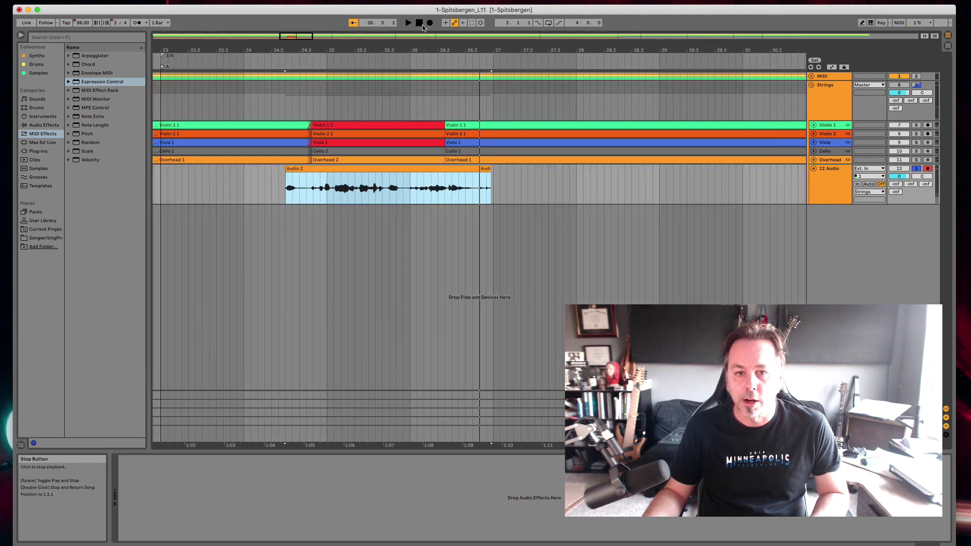
click(432, 25)
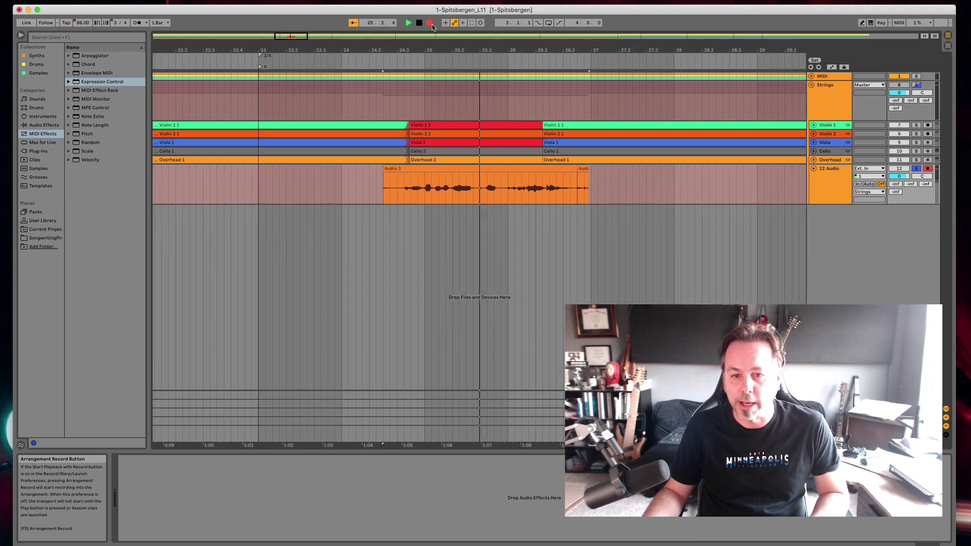
key(space)
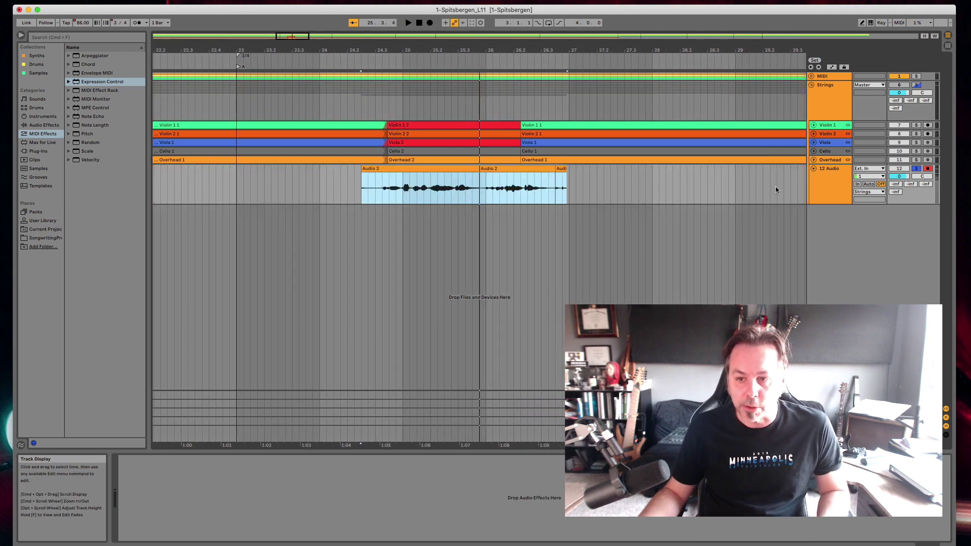
click(827, 189)
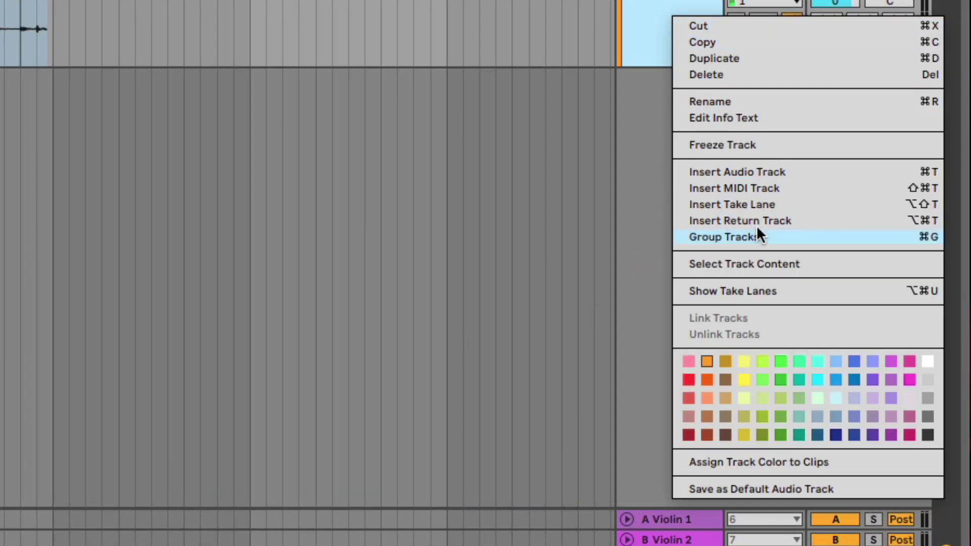
Show 12 Audio's take lanes, comp short slices from its takes, and add an empty lane.
click(728, 291)
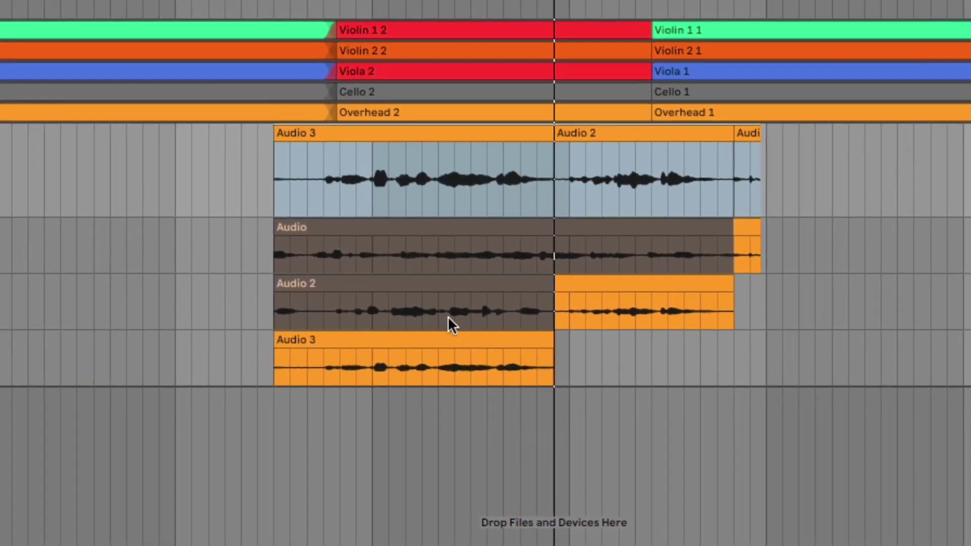
click(545, 298)
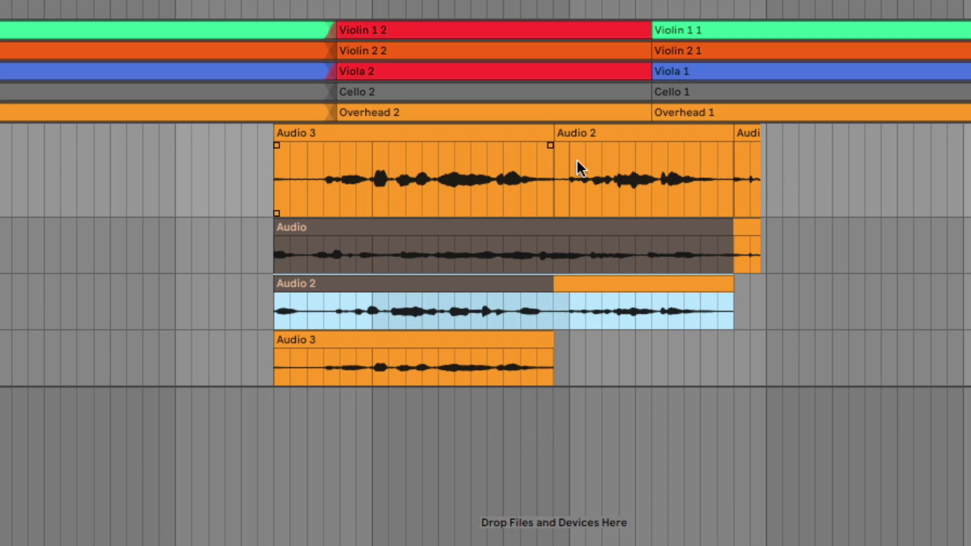
drag(388, 254, 431, 261)
drag(470, 302, 487, 301)
drag(520, 254, 554, 254)
drag(668, 254, 705, 248)
drag(614, 247, 586, 253)
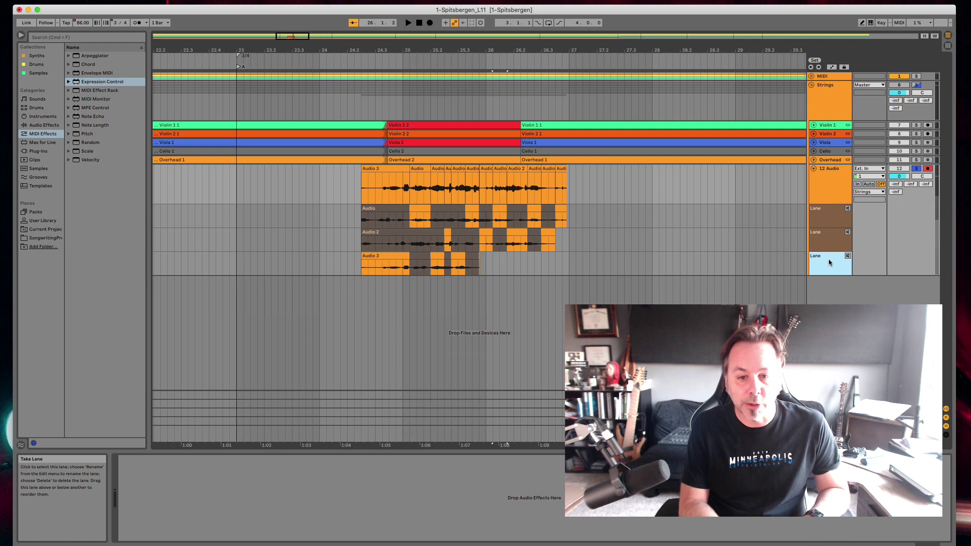
key(alt+shift+t)
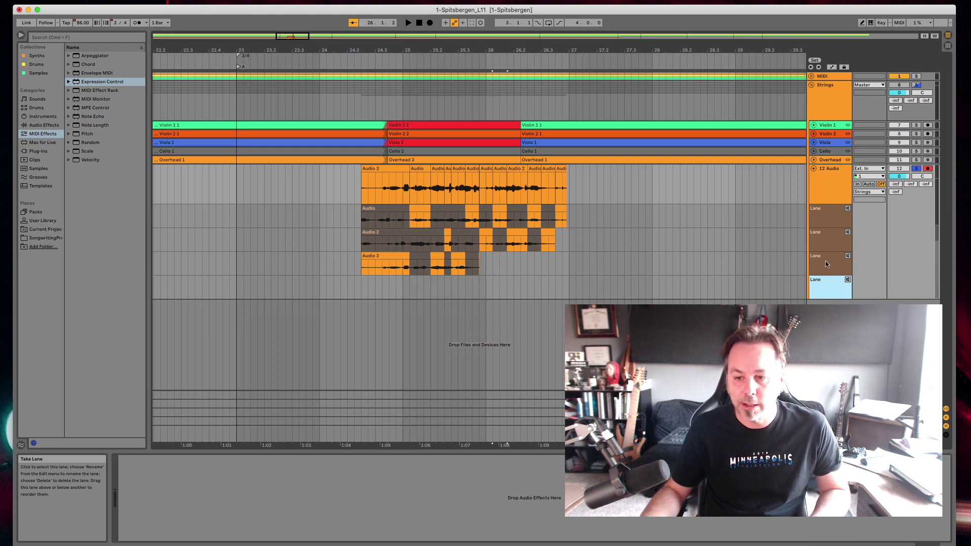
Insert a top take lane on 12 Audio, move the Audio take into it, and delete the emptied lane.
right_click(827, 264)
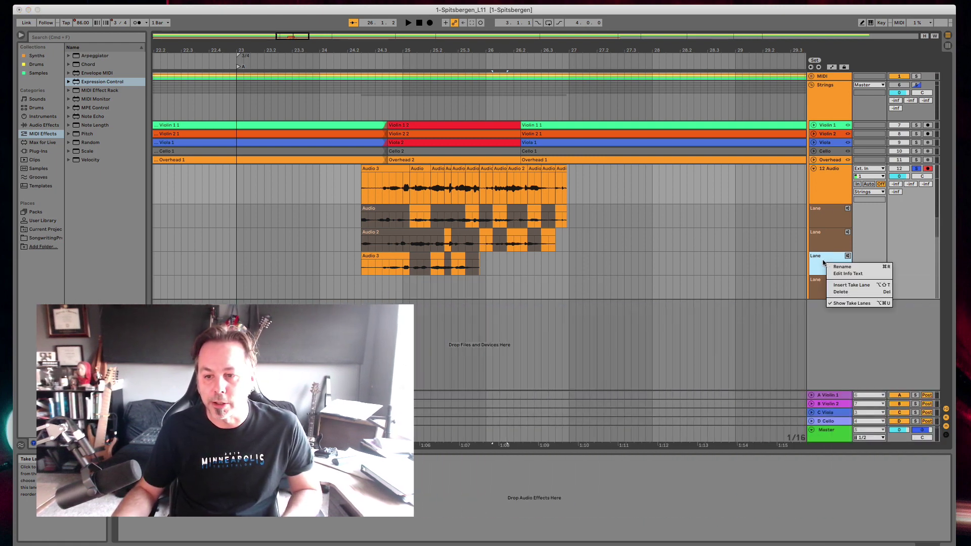
key(Escape)
click(827, 181)
right_click(827, 180)
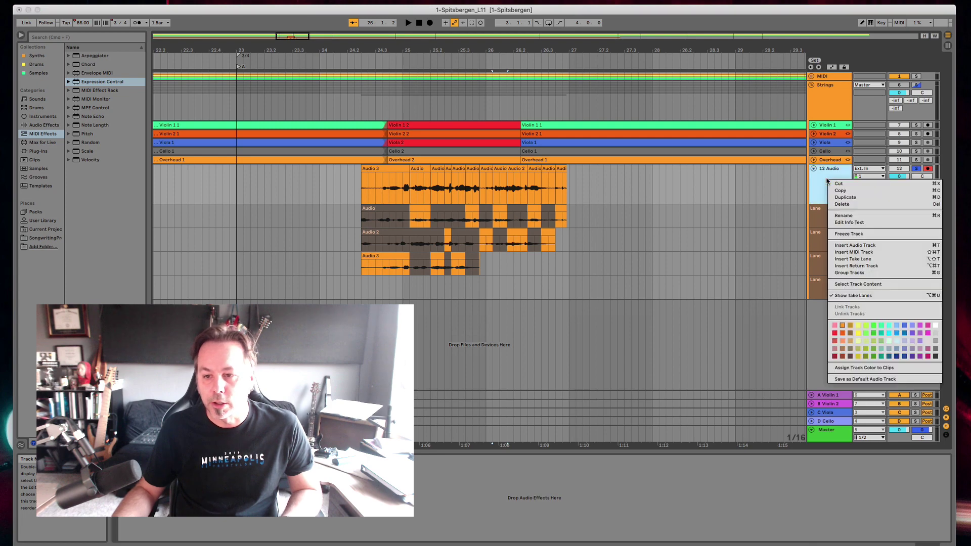
click(860, 259)
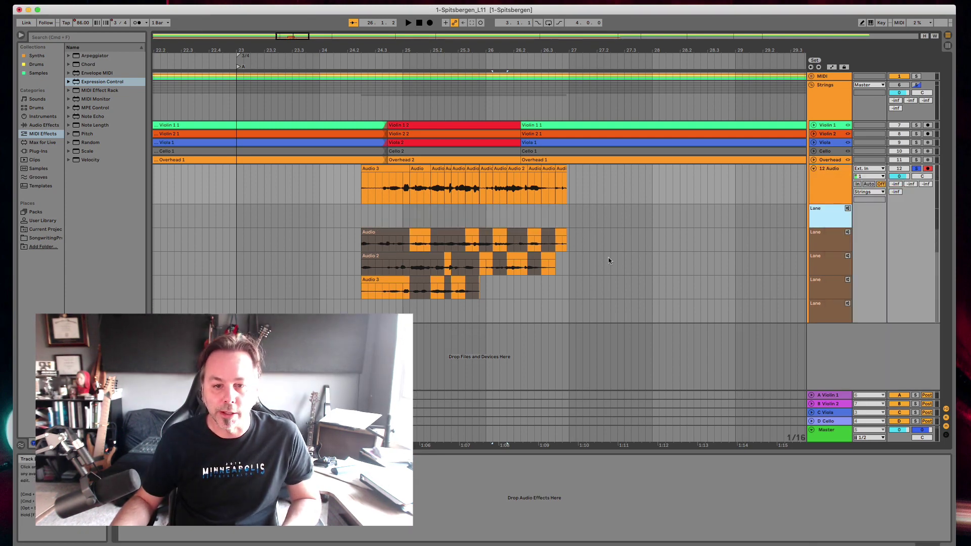
drag(425, 233, 418, 216)
key(Delete)
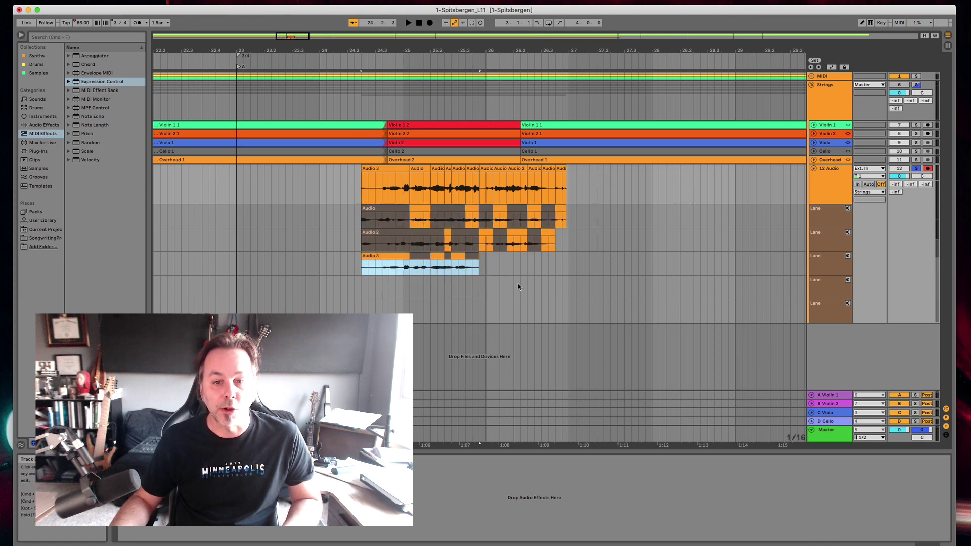